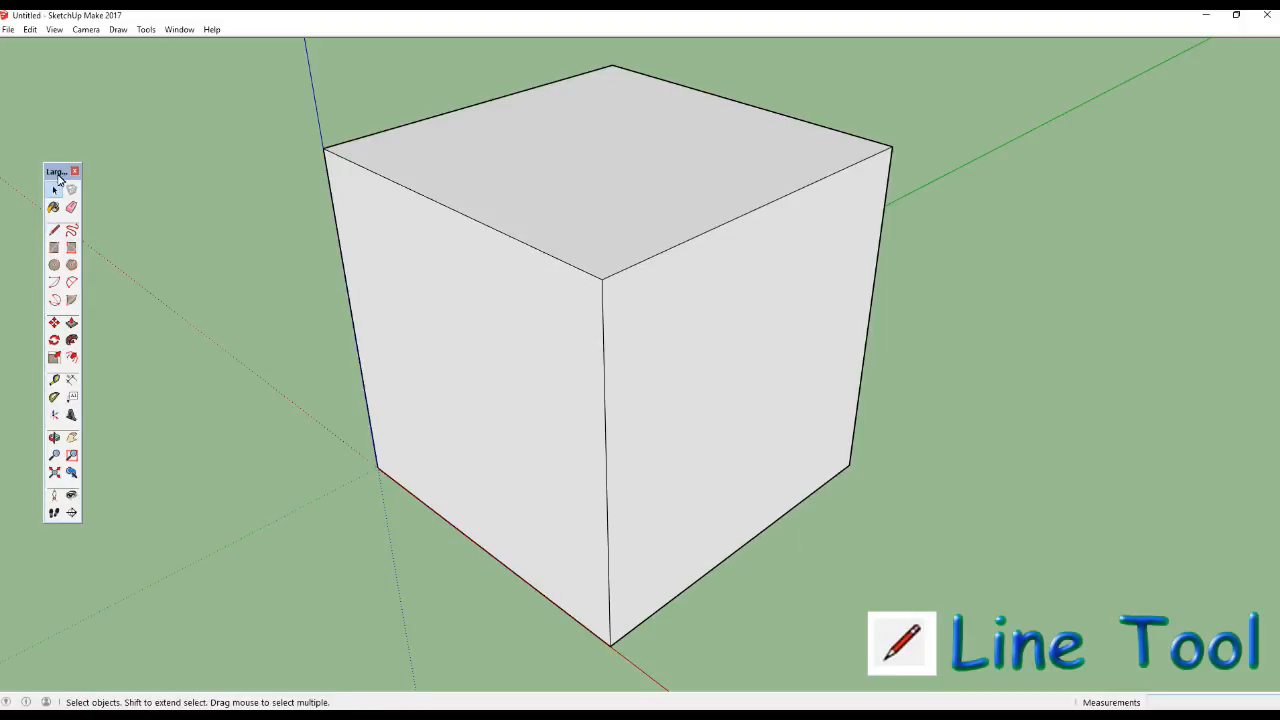
Draw a closed zigzag chain of freehand lines with the Line tool beside the cube, starting and ending at a point on the red axis.
{"action": "left_click", "coordinate": [55, 231]}
{"action": "key", "text": "l"}
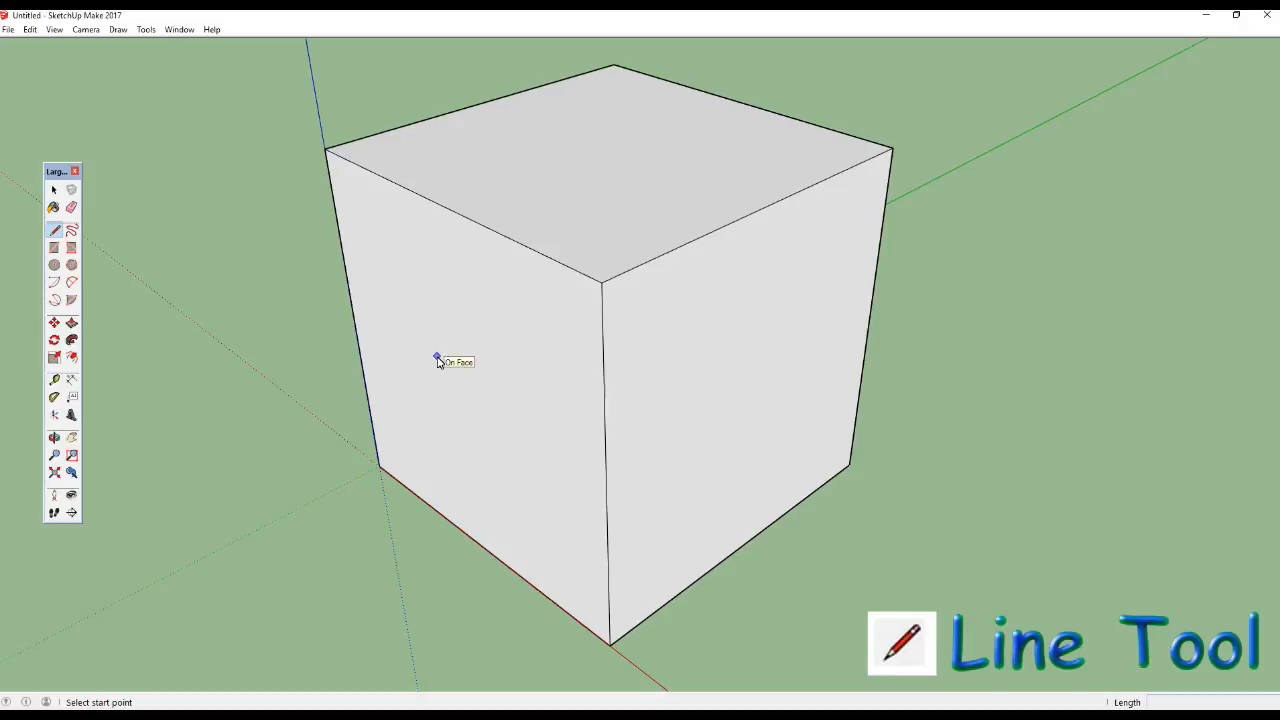
{"action": "middle_click_drag", "start_coordinate": [451, 367], "coordinate": [434, 416]}
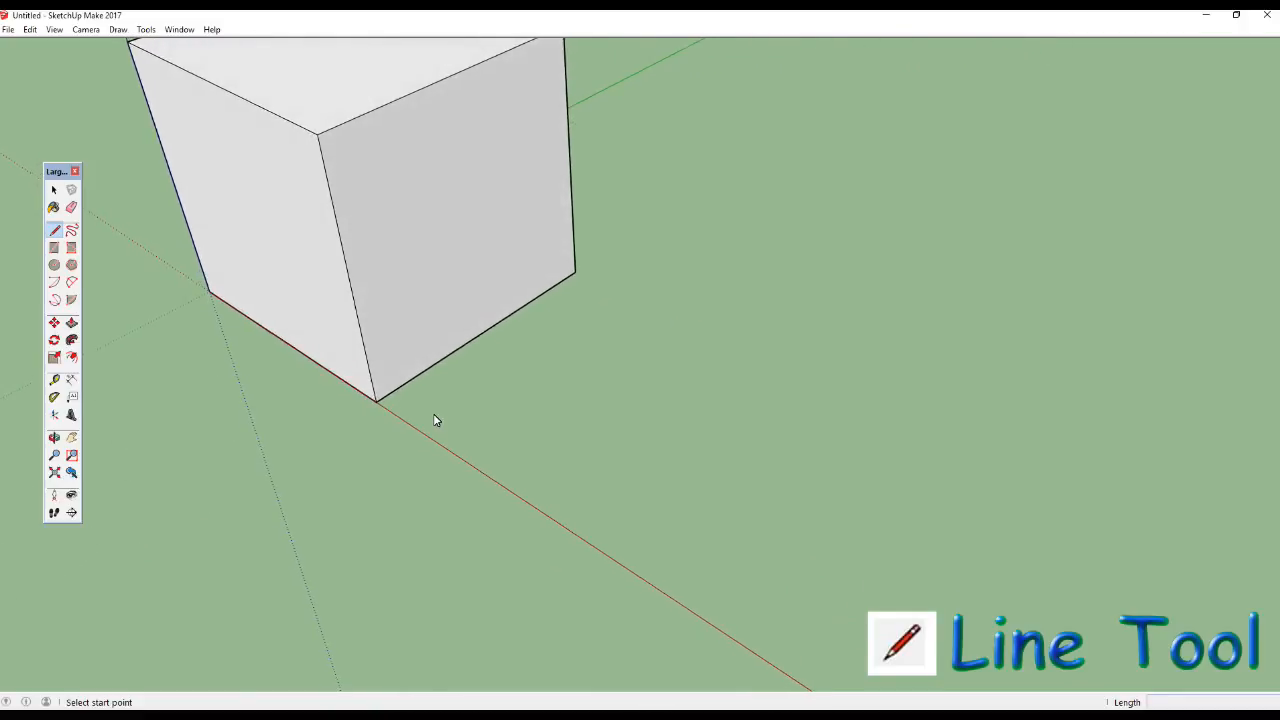
{"action": "left_click", "coordinate": [471, 472]}
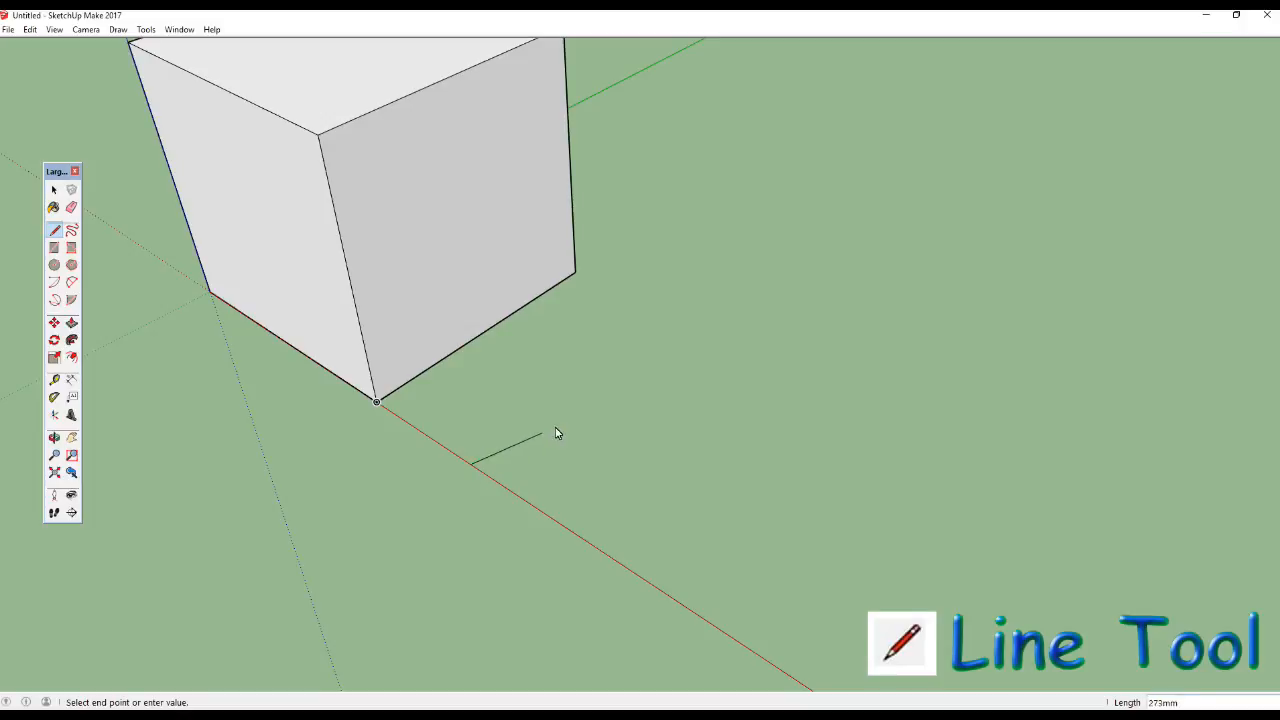
{"action": "left_click", "coordinate": [798, 329]}
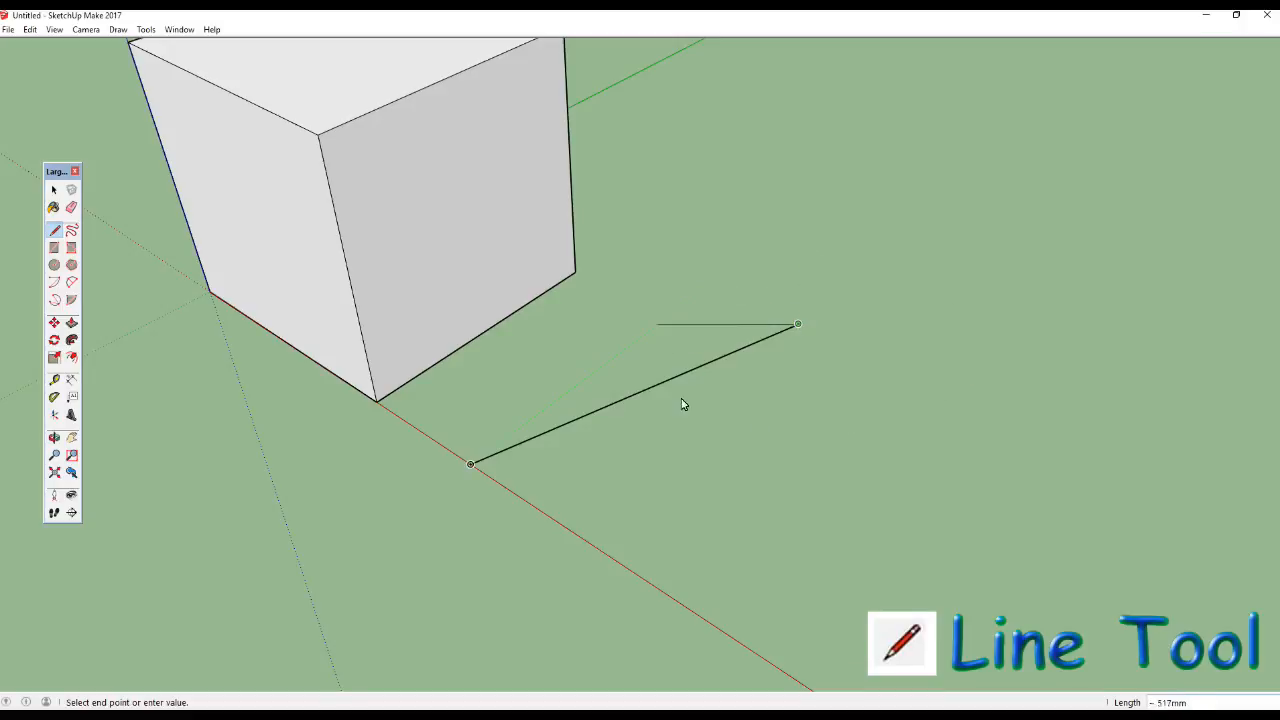
{"action": "left_click", "coordinate": [797, 323]}
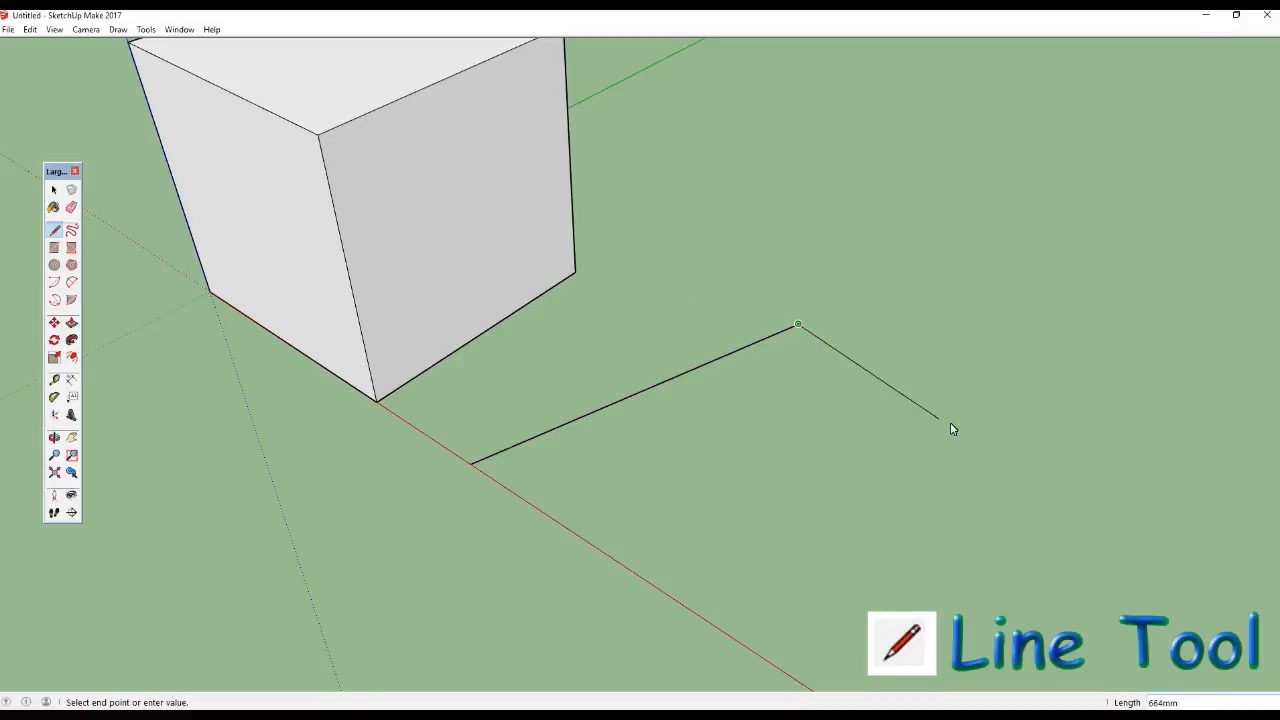
{"action": "left_click", "coordinate": [1048, 440]}
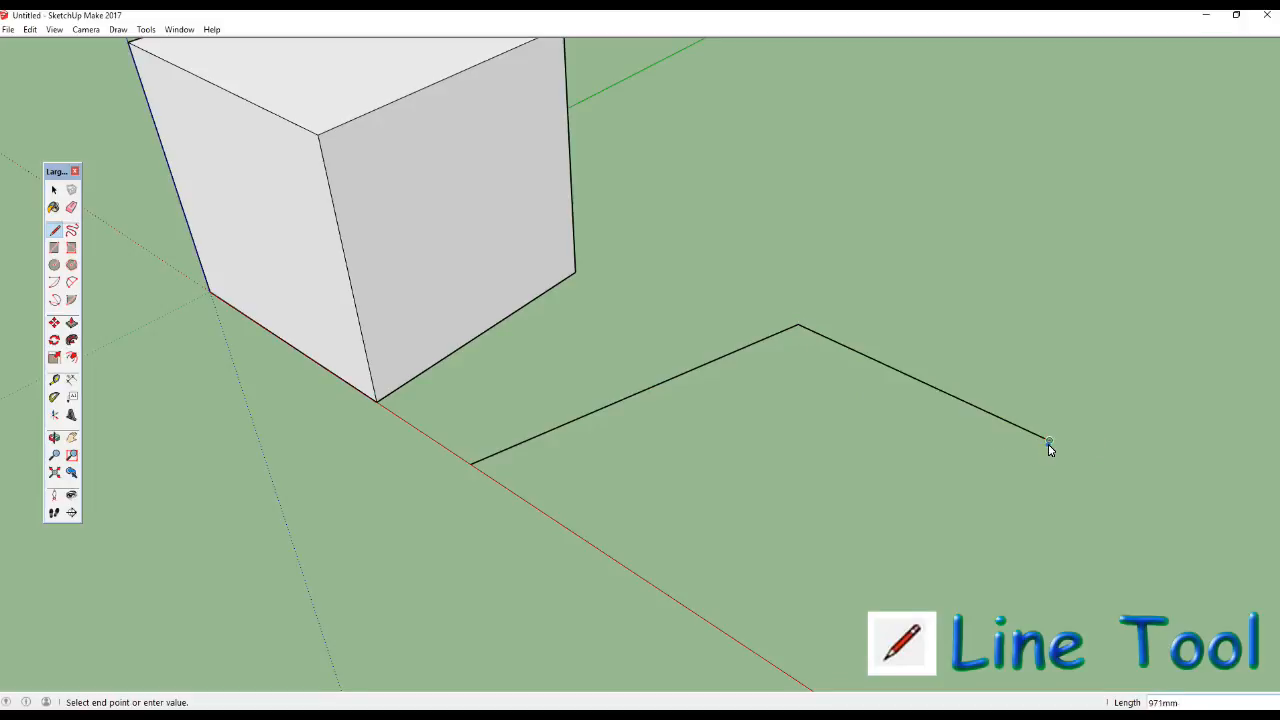
{"action": "left_click", "coordinate": [975, 303]}
{"action": "left_click", "coordinate": [1123, 229]}
{"action": "left_click", "coordinate": [783, 243]}
{"action": "left_click", "coordinate": [846, 444]}
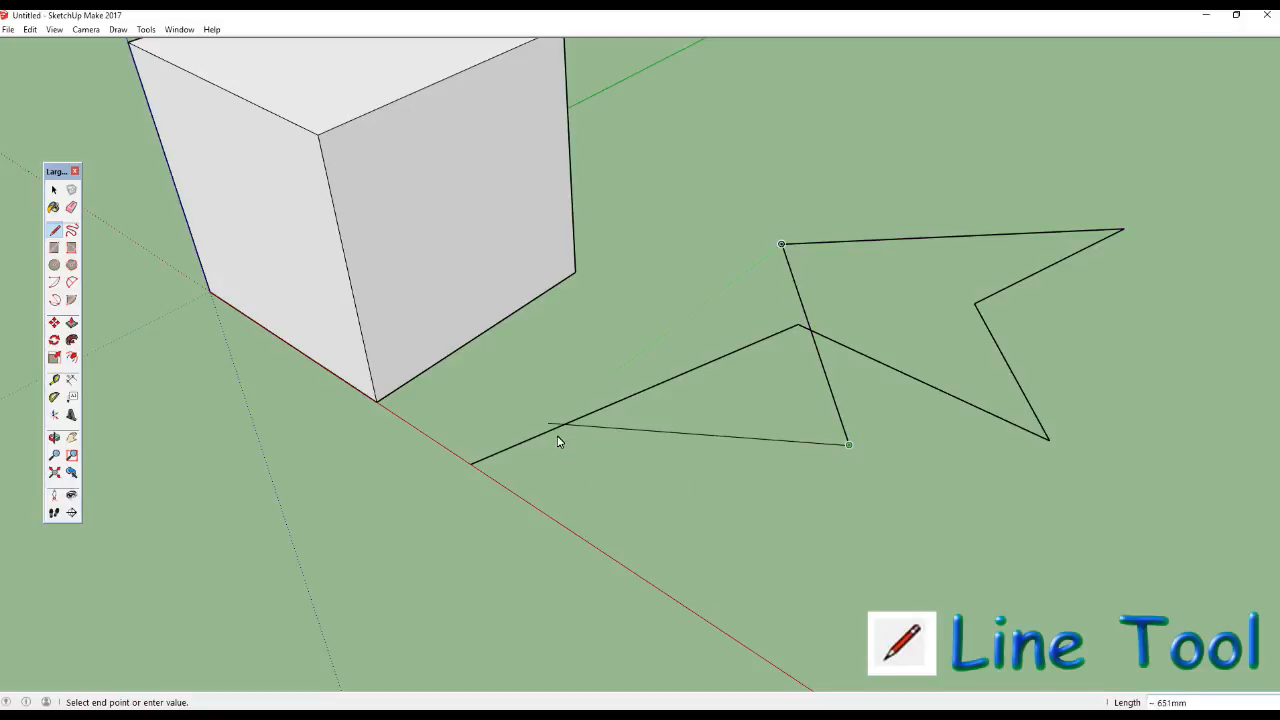
{"action": "left_click", "coordinate": [525, 400]}
{"action": "left_click", "coordinate": [471, 464]}
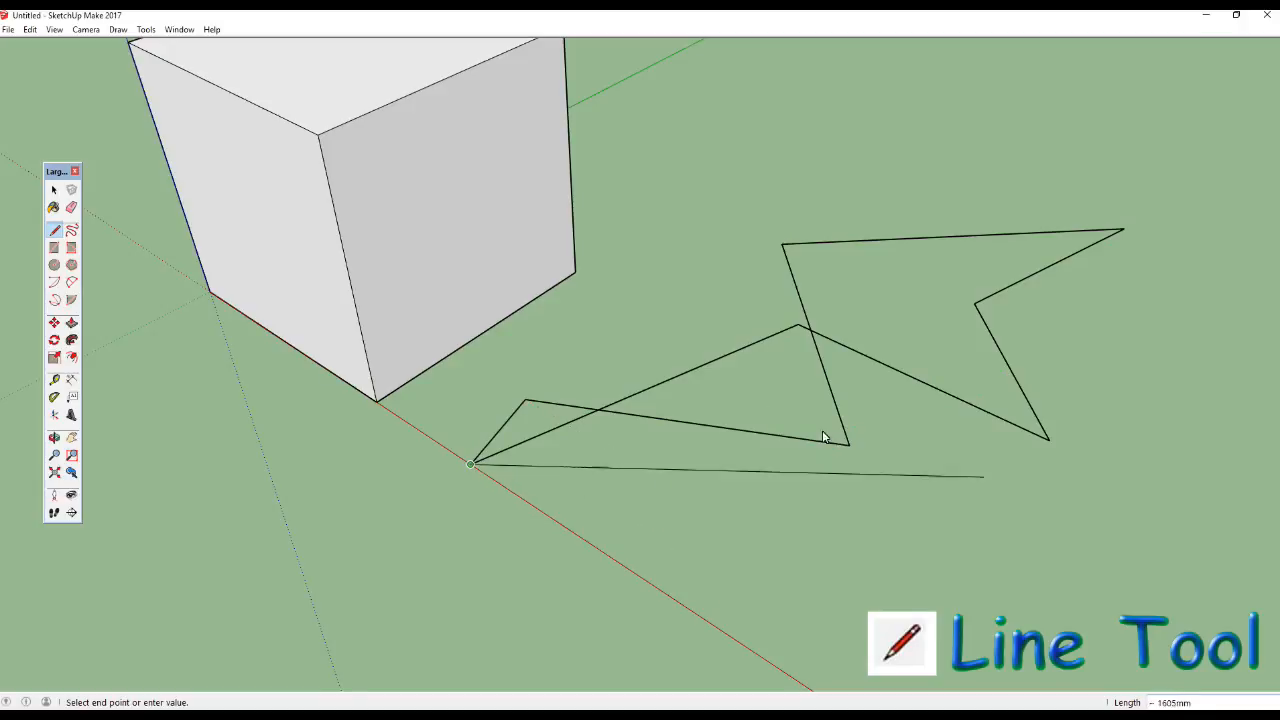
{"action": "key", "text": "Escape"}
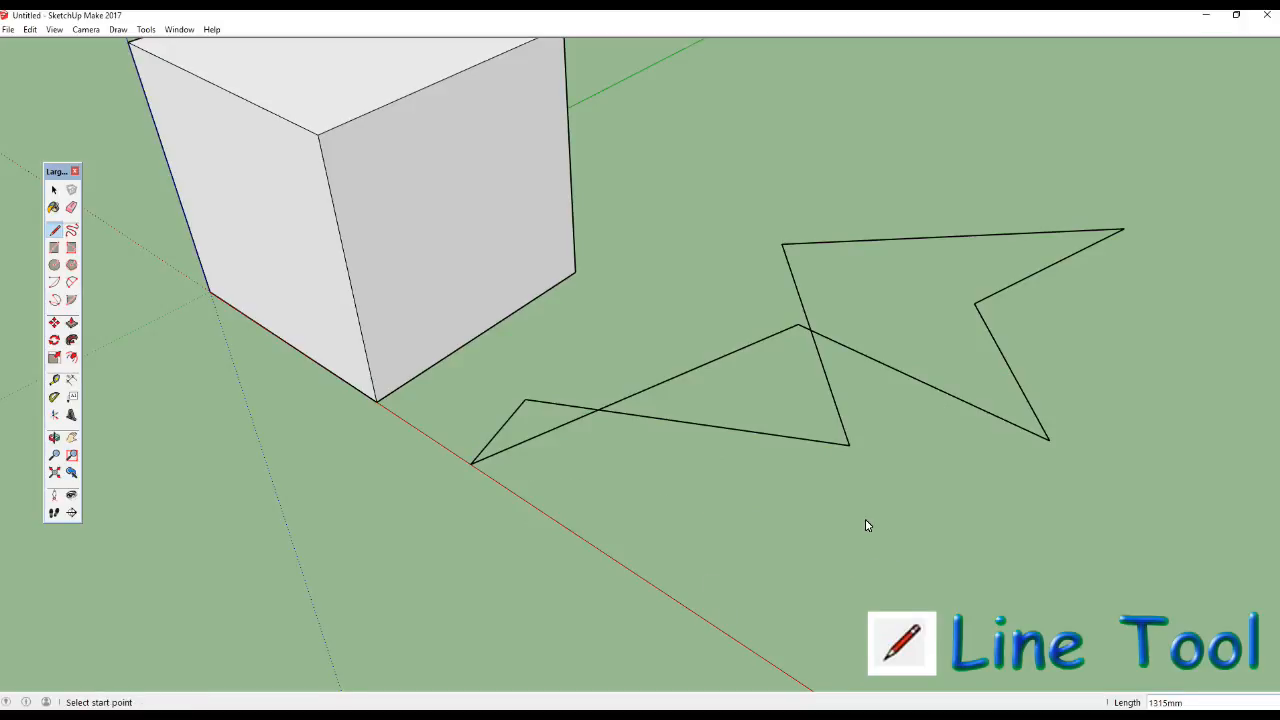
Undo every line of the zigzag chain, one after another, until only the cube is left.
{"action": "mouse_move", "coordinate": [857, 525]}
{"action": "middle_mouse_down"}
{"action": "mouse_move", "coordinate": [862, 512]}
{"action": "mouse_move", "coordinate": [840, 523]}
{"action": "mouse_move", "coordinate": [966, 449]}
{"action": "mouse_move", "coordinate": [961, 417]}
{"action": "mouse_move", "coordinate": [943, 437]}
{"action": "mouse_move", "coordinate": [1011, 489]}
{"action": "mouse_move", "coordinate": [909, 543]}
{"action": "mouse_move", "coordinate": [897, 474]}
{"action": "mouse_move", "coordinate": [908, 480]}
{"action": "mouse_move", "coordinate": [943, 449]}
{"action": "mouse_move", "coordinate": [877, 494]}
{"action": "middle_mouse_up"}
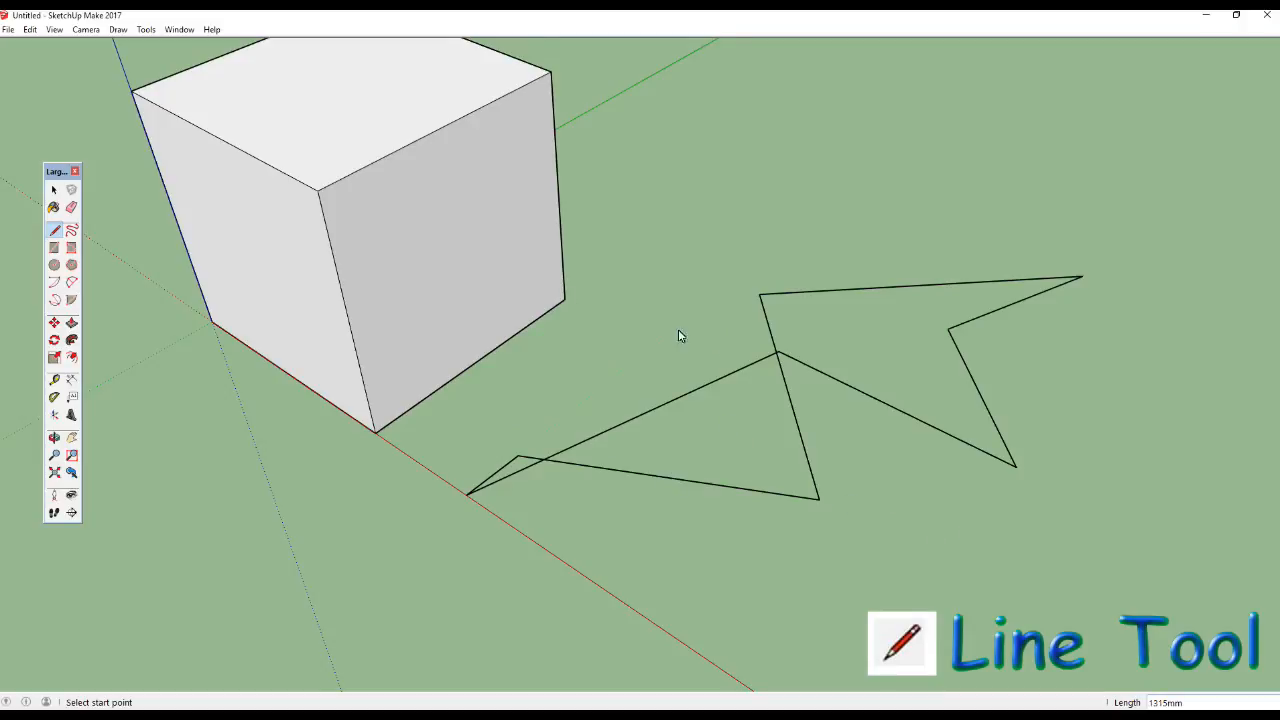
{"action": "left_click", "coordinate": [28, 31]}
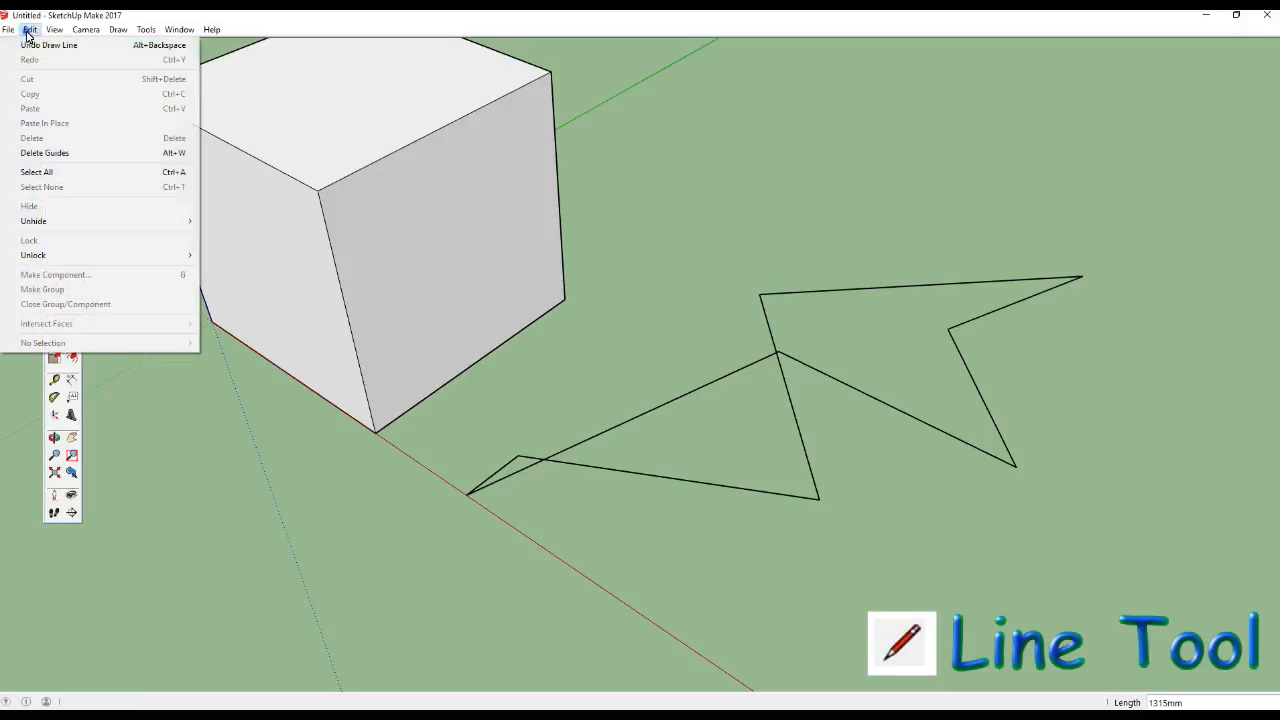
{"action": "left_click", "coordinate": [29, 43]}
{"action": "left_click", "coordinate": [28, 31]}
{"action": "left_click", "coordinate": [30, 43]}
{"action": "left_click", "coordinate": [29, 31]}
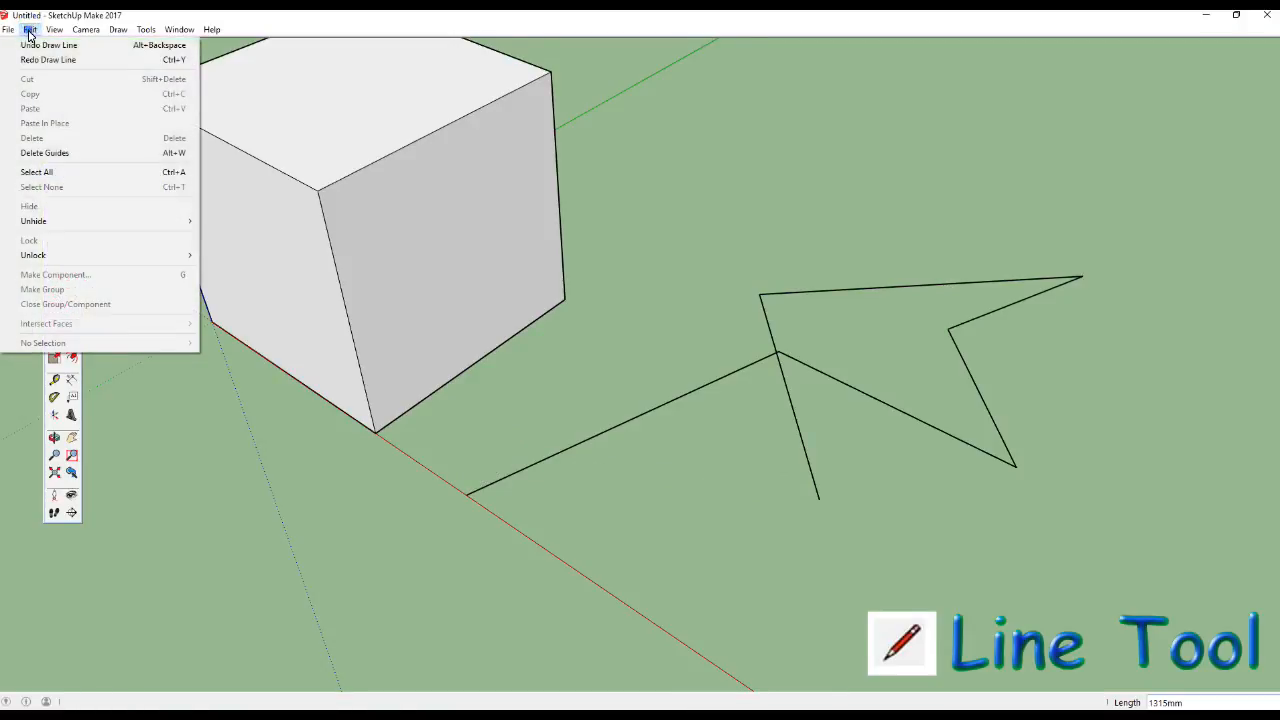
{"action": "left_click", "coordinate": [30, 44]}
{"action": "left_click", "coordinate": [30, 30]}
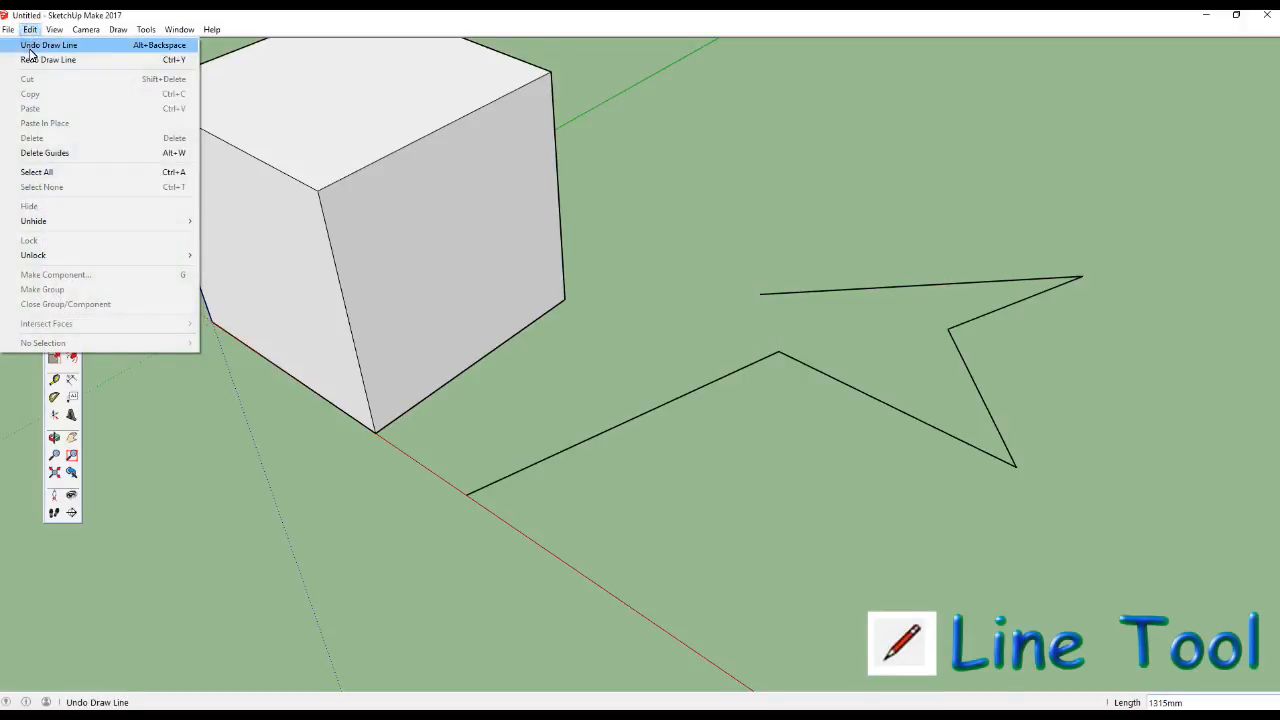
{"action": "left_click", "coordinate": [31, 45]}
{"action": "left_click", "coordinate": [30, 30]}
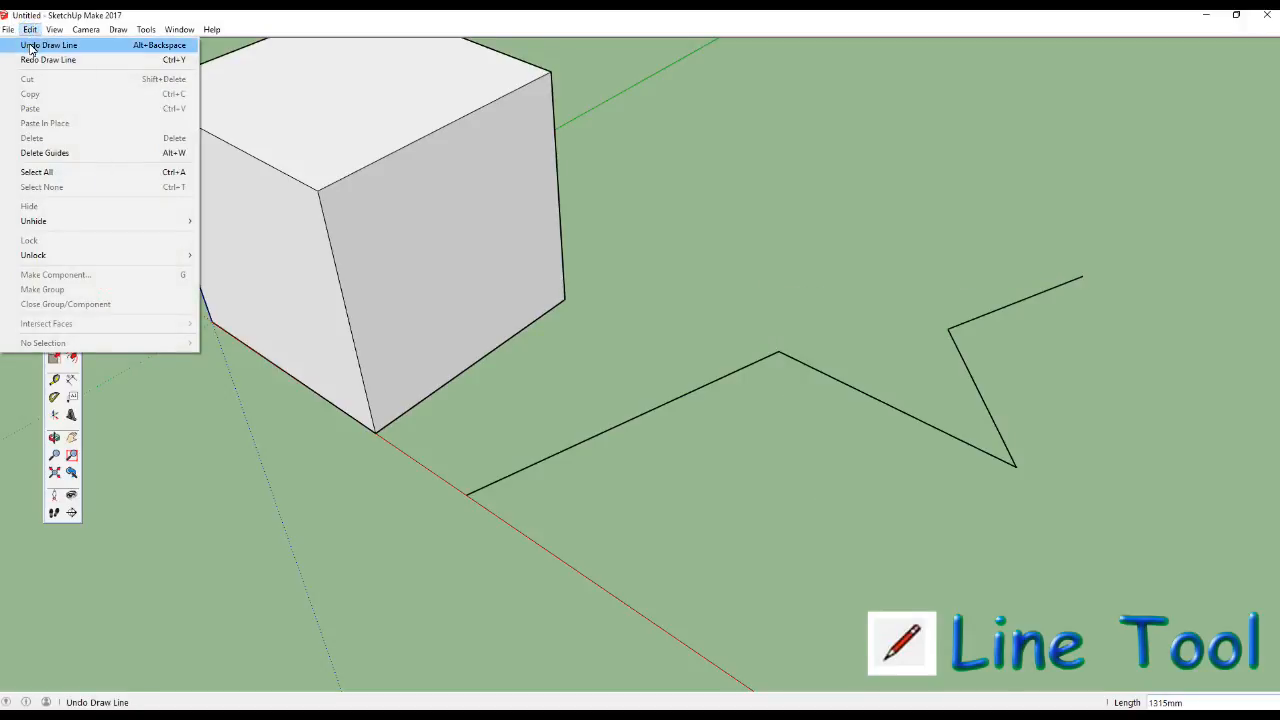
{"action": "left_click", "coordinate": [30, 45]}
{"action": "left_click", "coordinate": [31, 33]}
{"action": "left_click", "coordinate": [31, 47]}
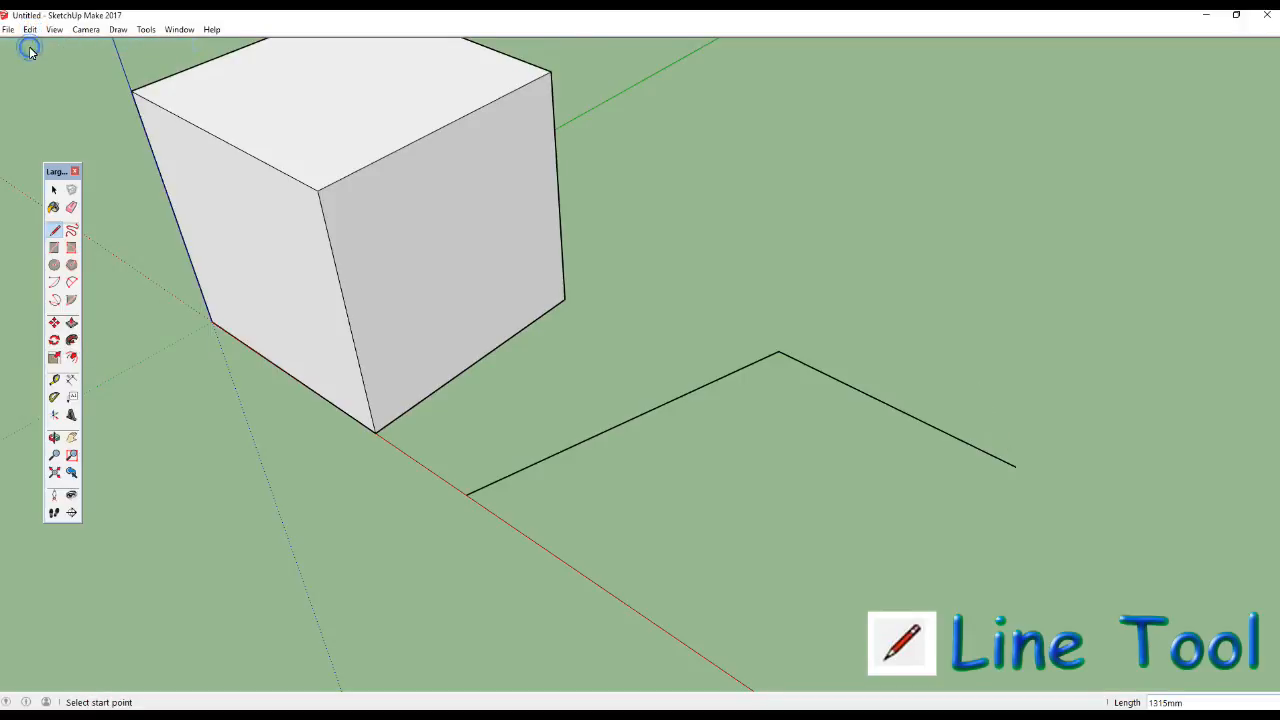
{"action": "left_click", "coordinate": [29, 30]}
{"action": "left_click", "coordinate": [33, 45]}
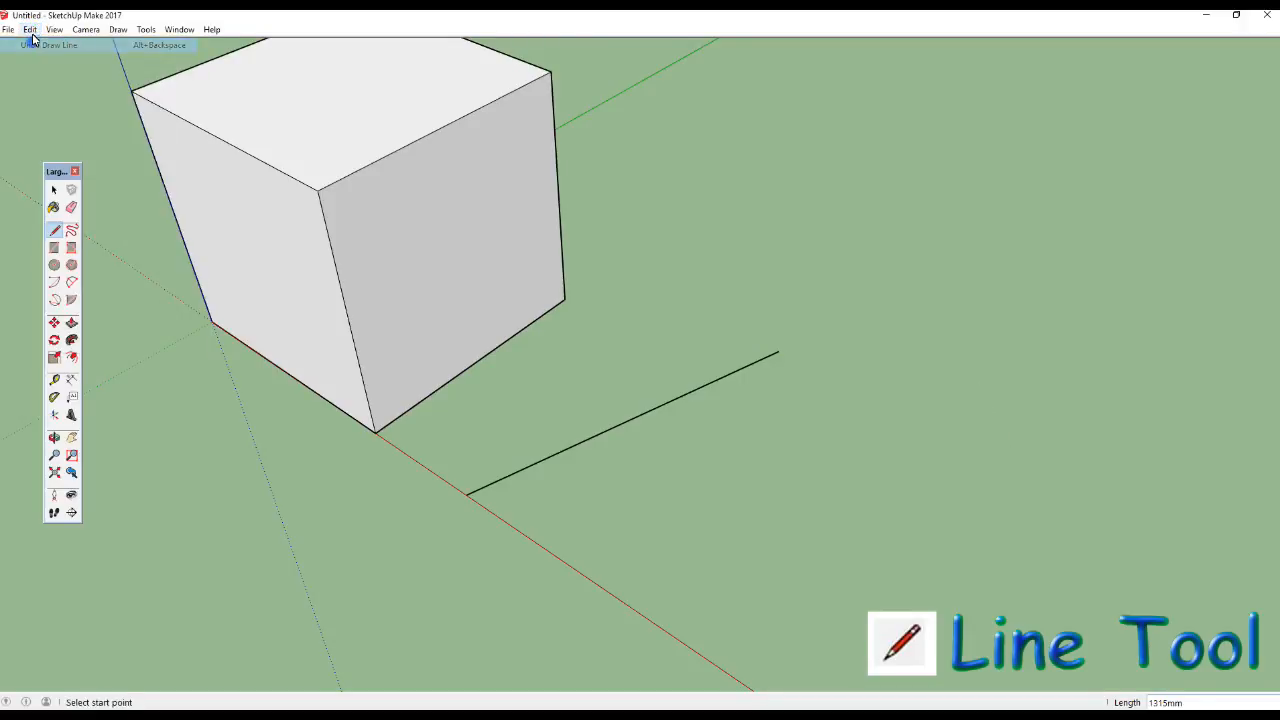
{"action": "left_click", "coordinate": [29, 30]}
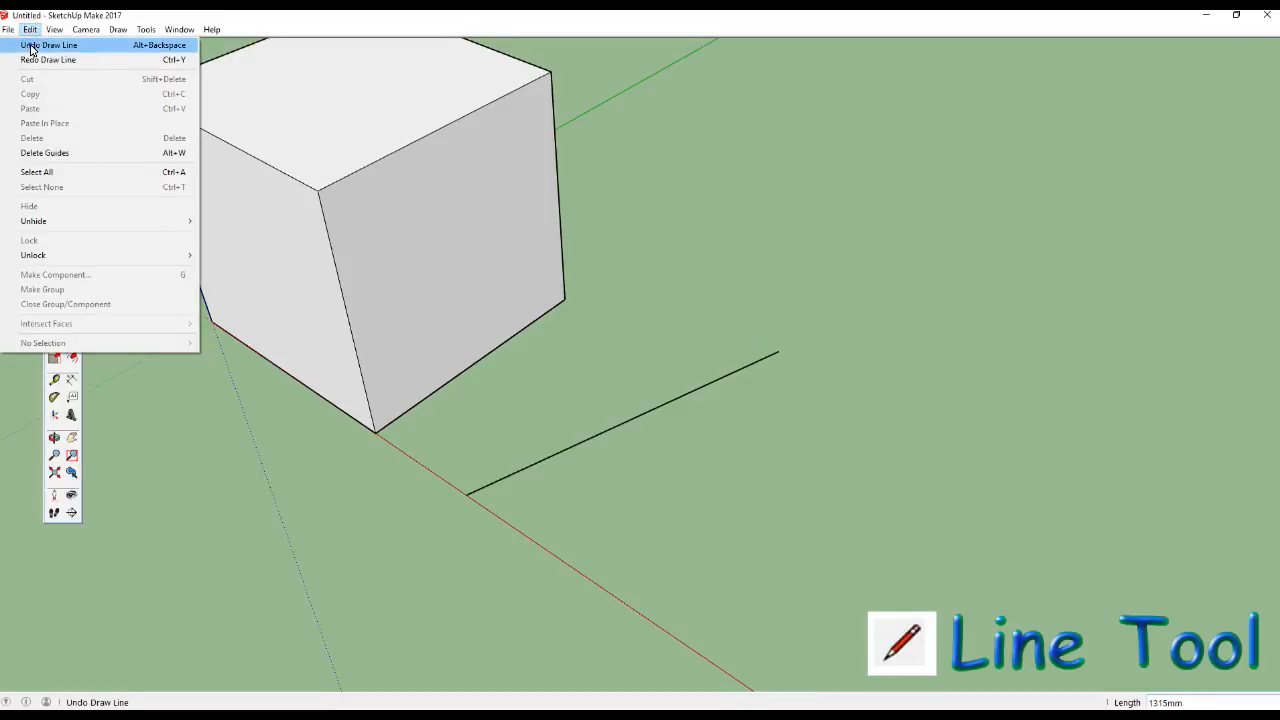
{"action": "left_click", "coordinate": [32, 47]}
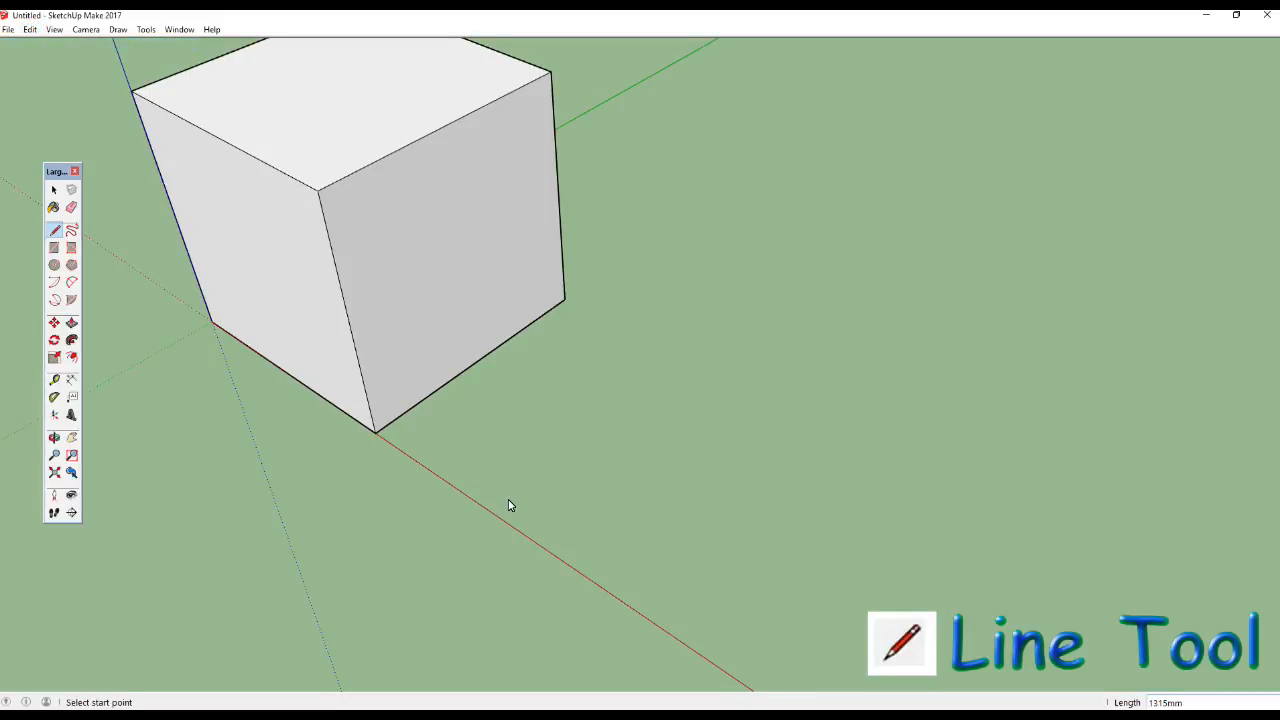
Draw a line locked to the green axis direction from a point on the red axis beside the cube, ending level with the cube's far bottom corner.
{"action": "middle_click_drag", "start_coordinate": [505, 502], "coordinate": [498, 506]}
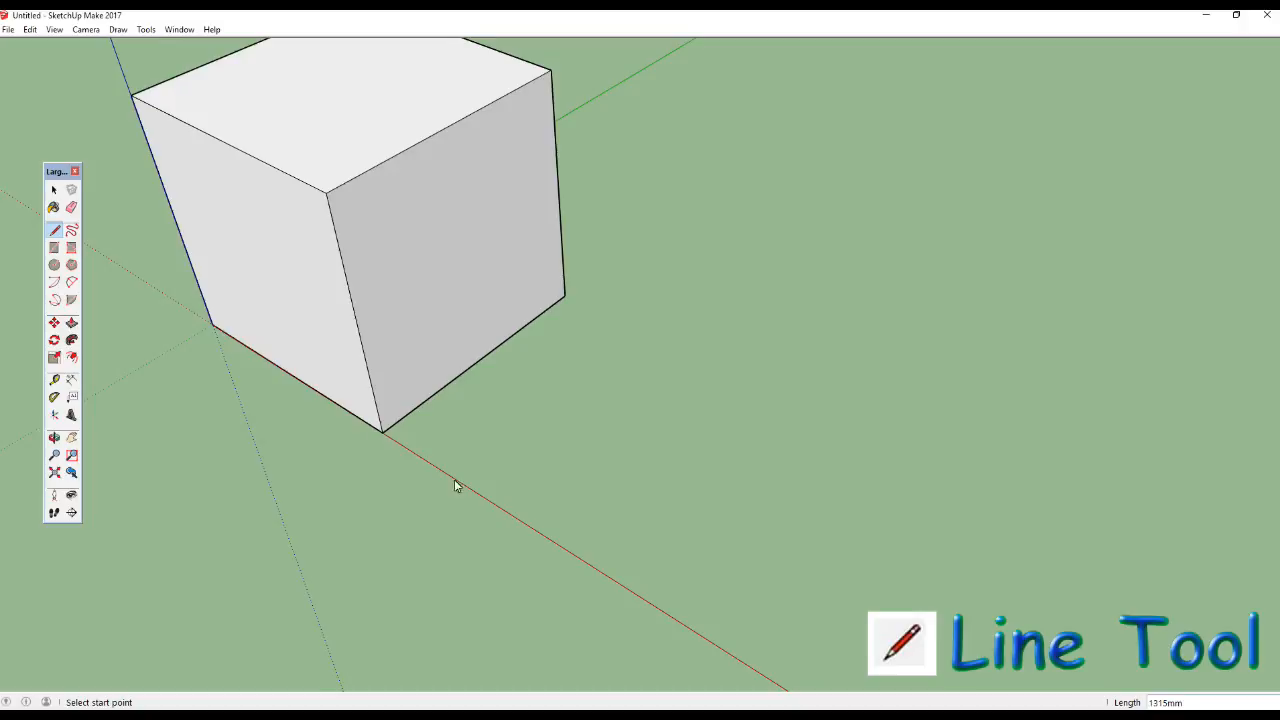
{"action": "left_click", "coordinate": [497, 506]}
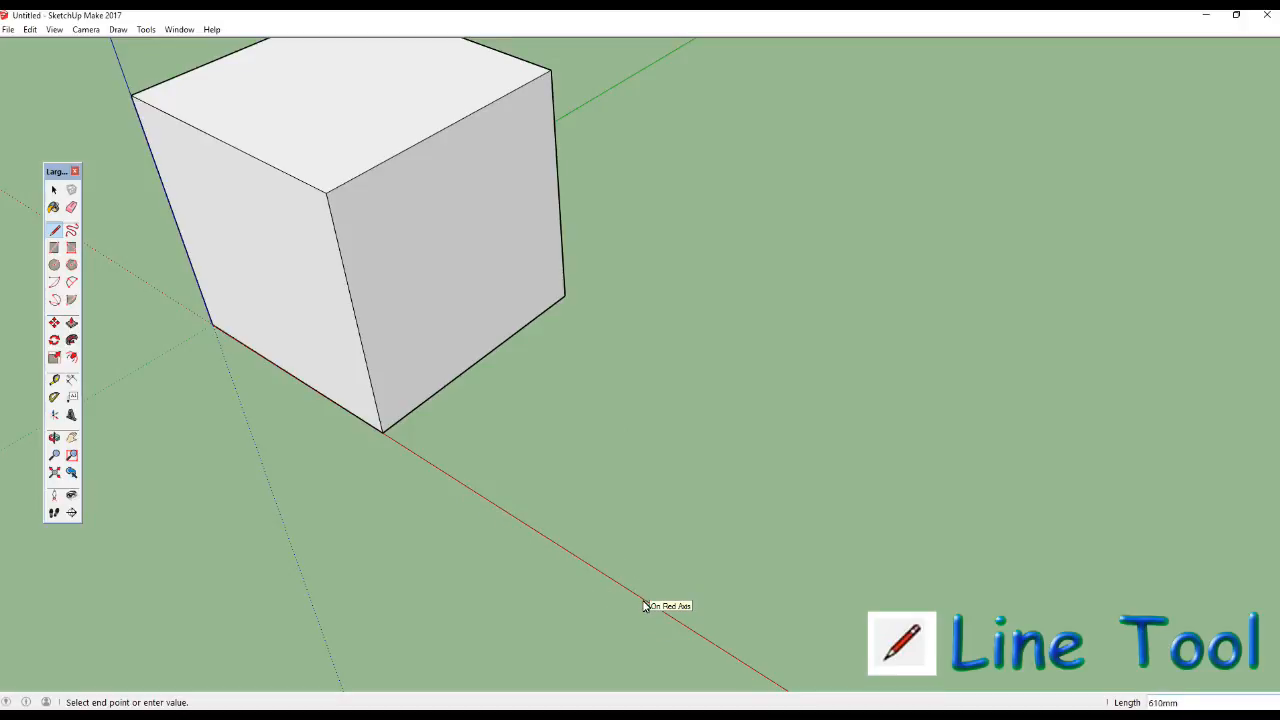
{"action": "middle_click_drag", "start_coordinate": [642, 605], "coordinate": [367, 303]}
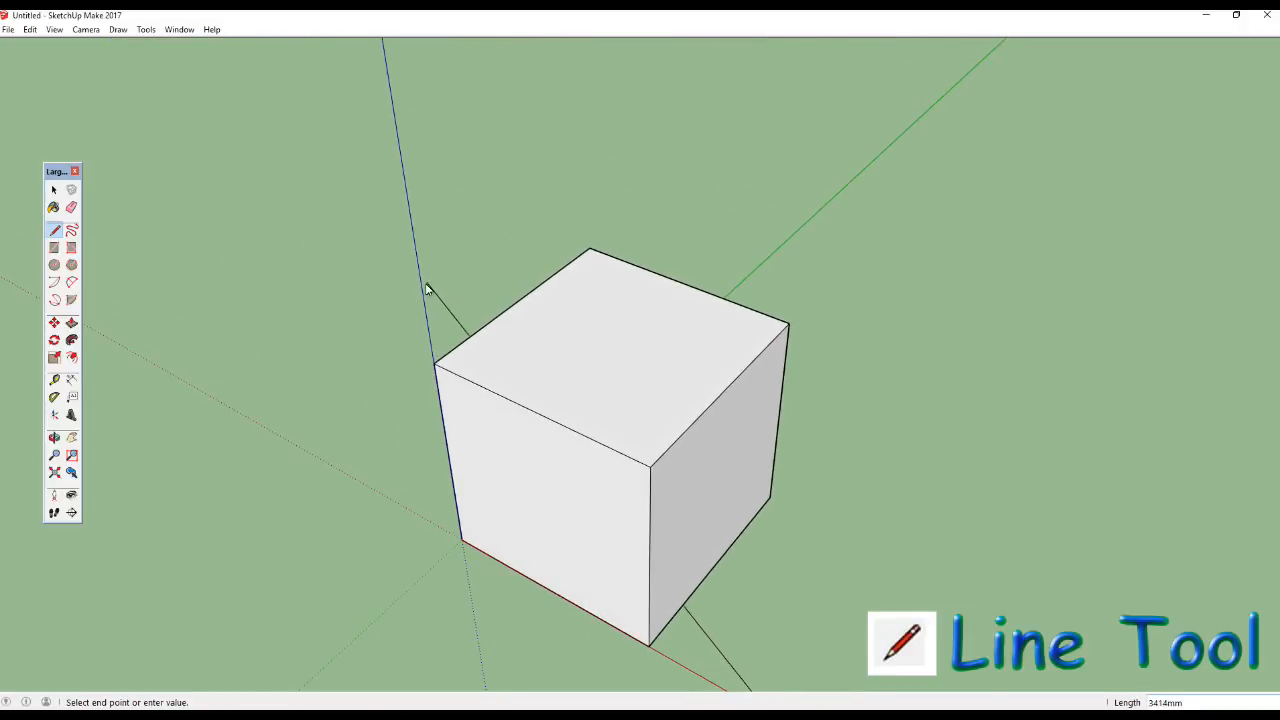
{"action": "middle_click_drag", "start_coordinate": [423, 289], "coordinate": [511, 437], "text": "shift"}
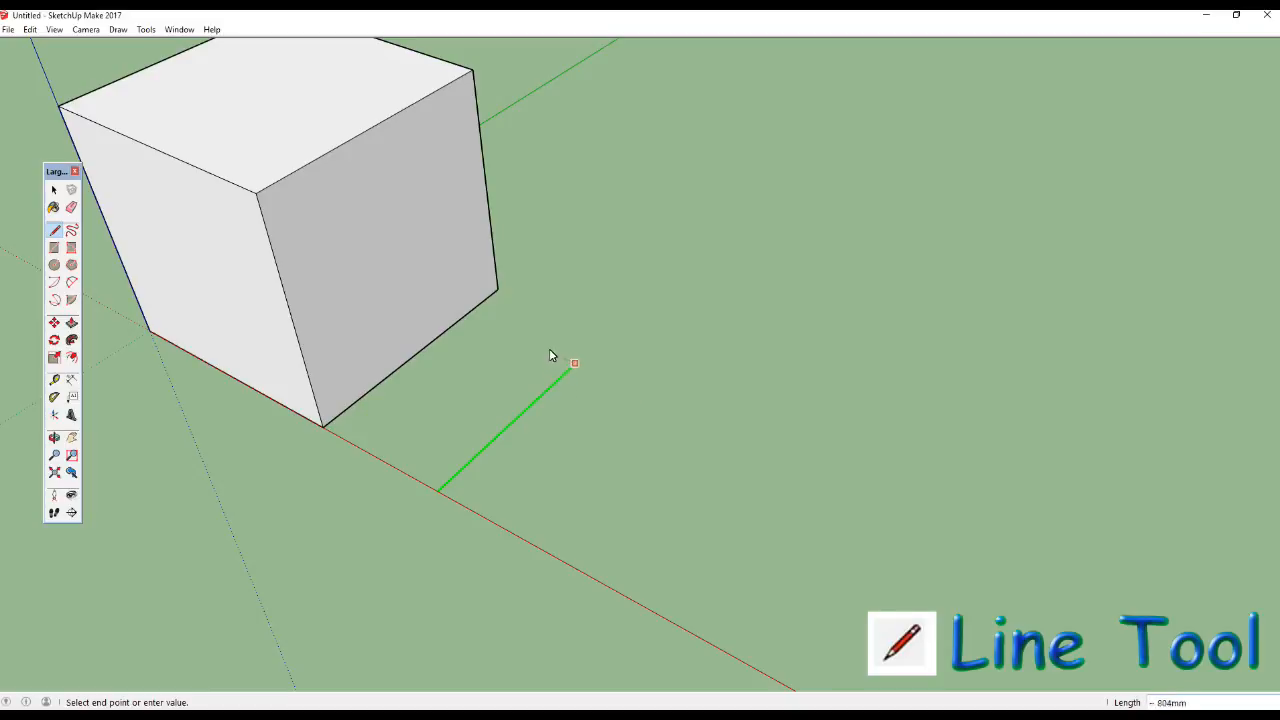
{"action": "left_click", "coordinate": [498, 292]}
Continue from the line's end with a second line locked to the red axis direction, and end the chain there.
{"action": "key", "text": "shift"}
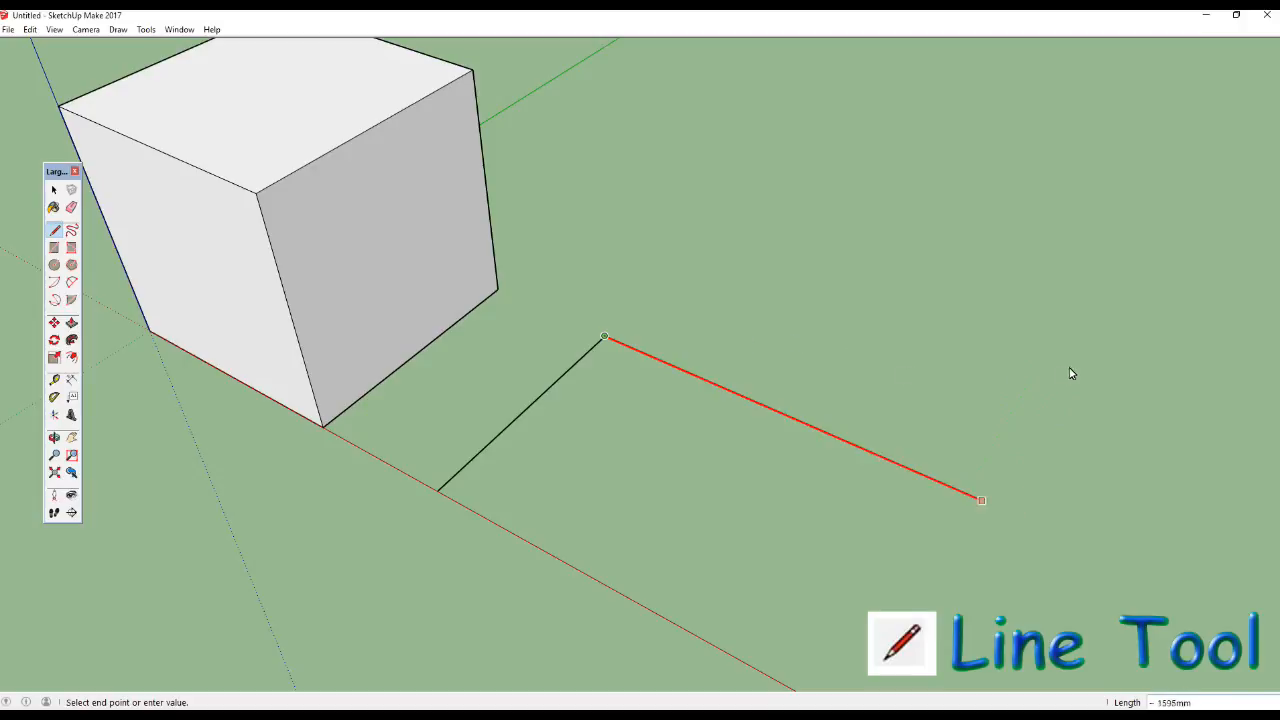
{"action": "left_click", "coordinate": [760, 691]}
{"action": "key", "text": "Escape"}
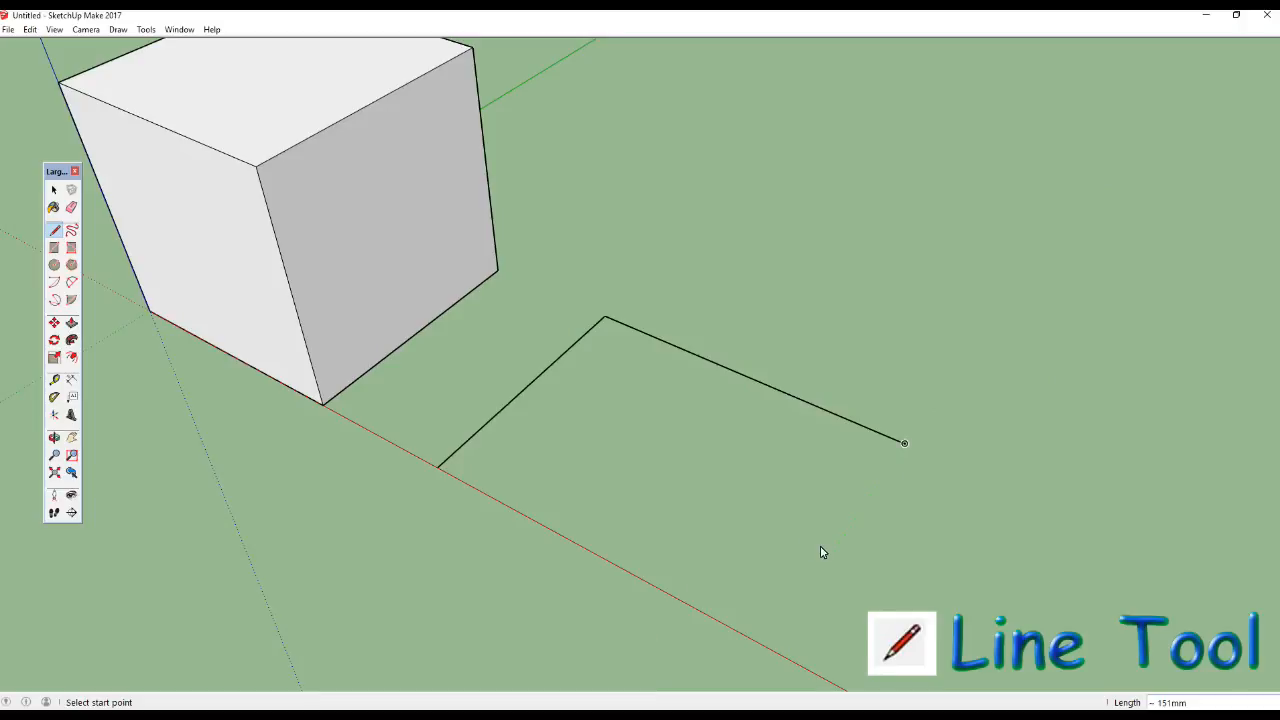
Undo the second line so only the green-axis line remains beside the cube.
{"action": "left_click", "coordinate": [29, 30]}
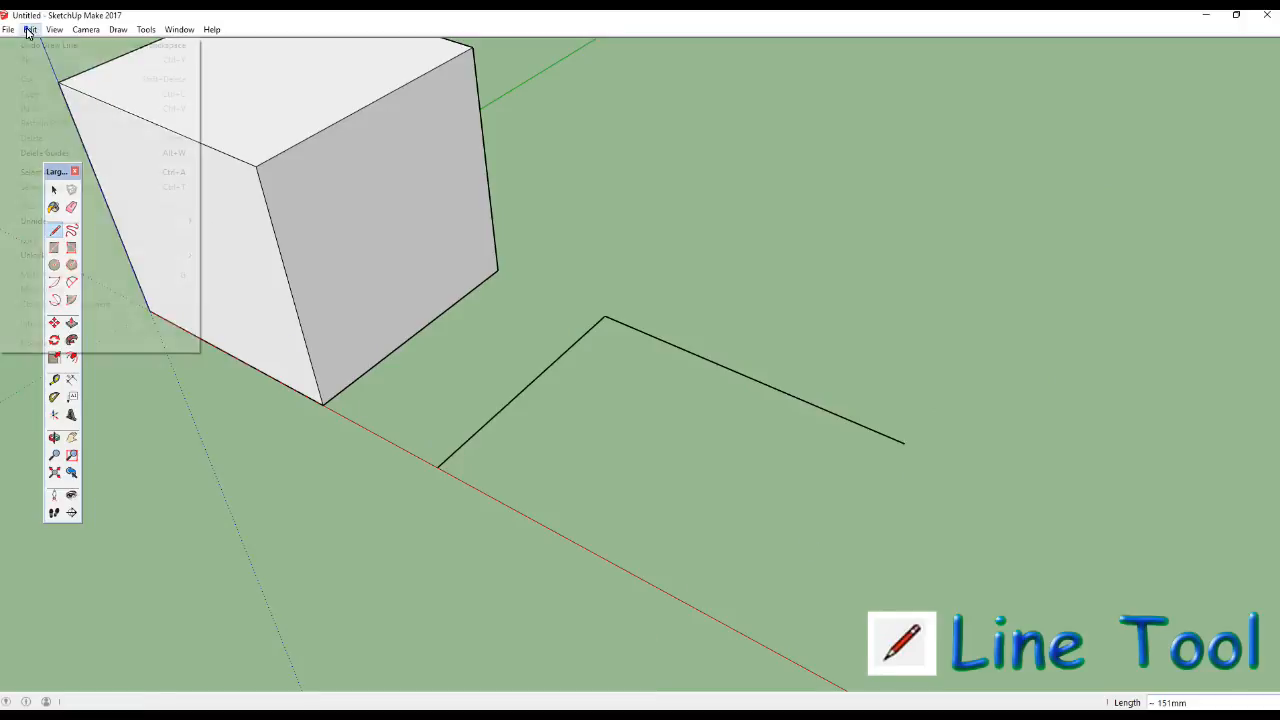
{"action": "left_click", "coordinate": [40, 45]}
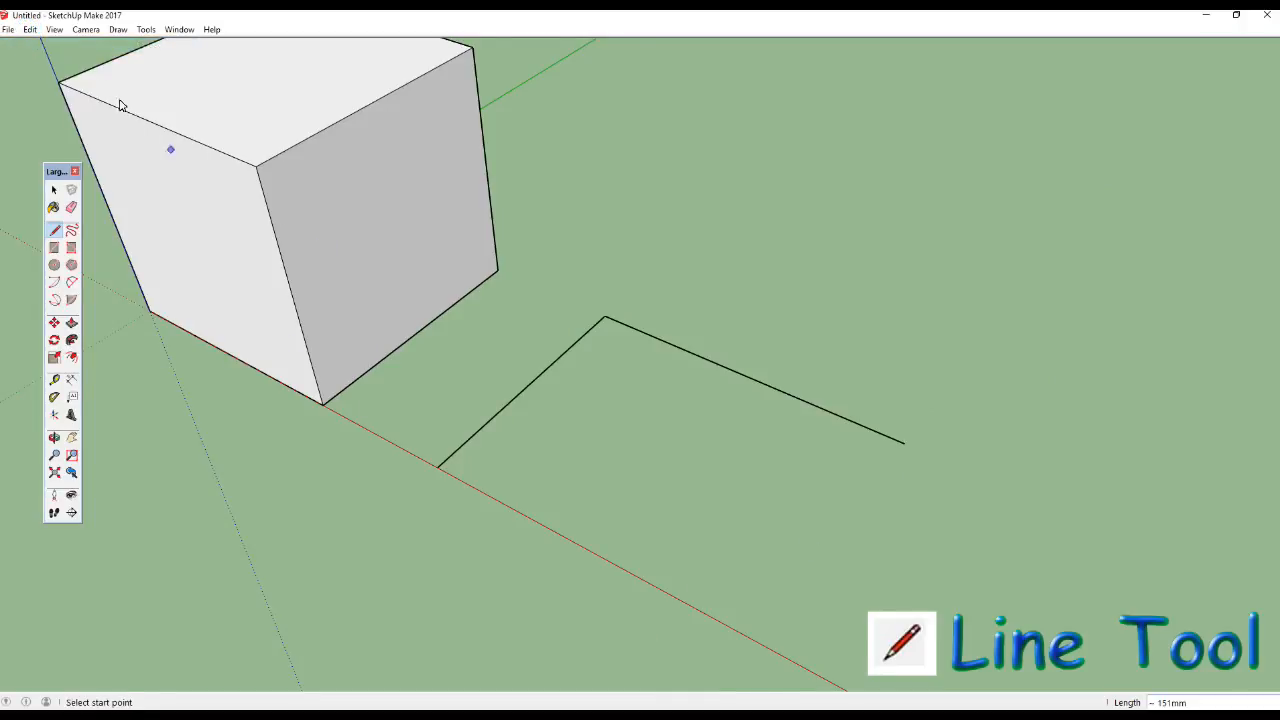
{"action": "left_click", "coordinate": [30, 29]}
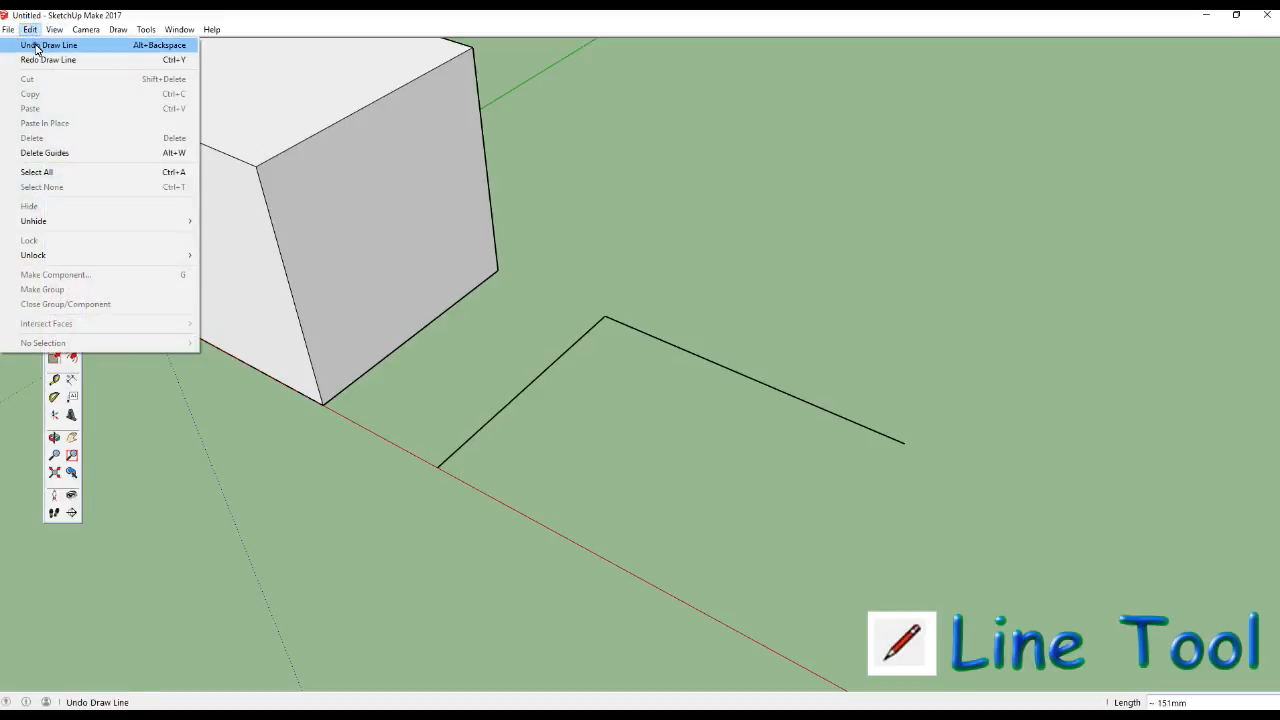
{"action": "left_click", "coordinate": [36, 46]}
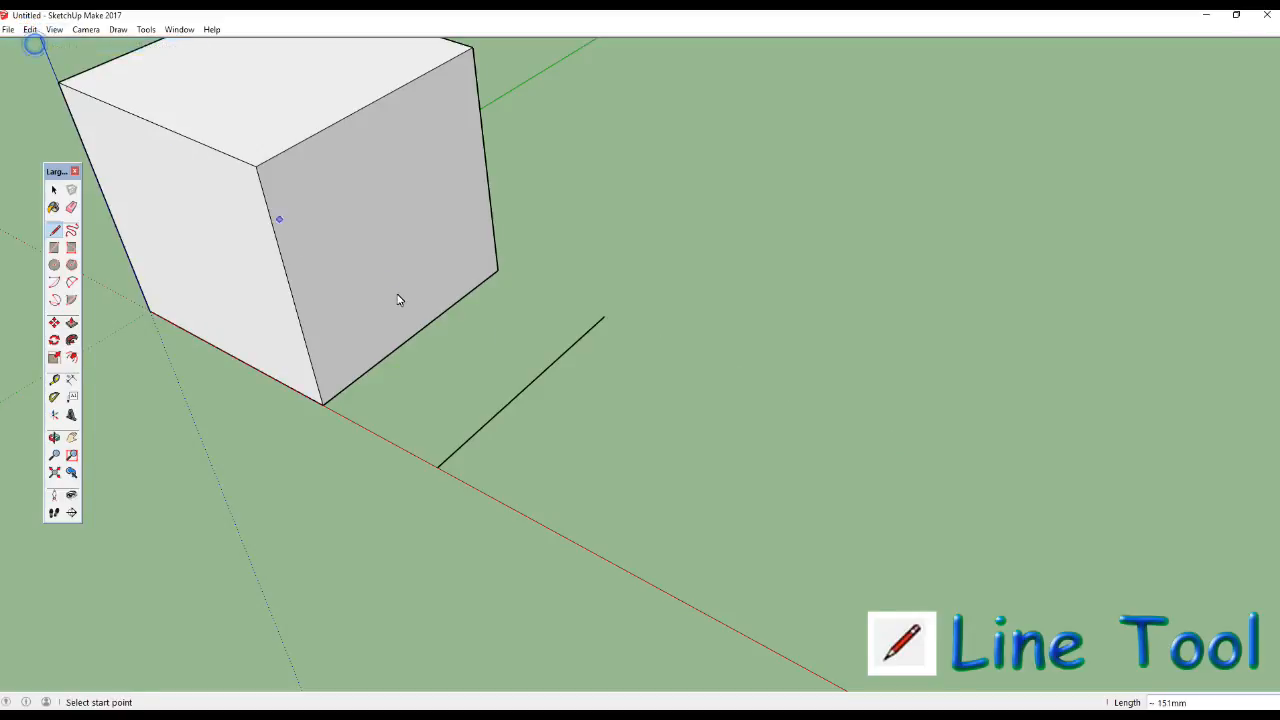
Complete a rectangle from the far end of the line with edges parallel to the red and green axes, closing it along the red axis at the starting point.
{"action": "left_click", "coordinate": [605, 320]}
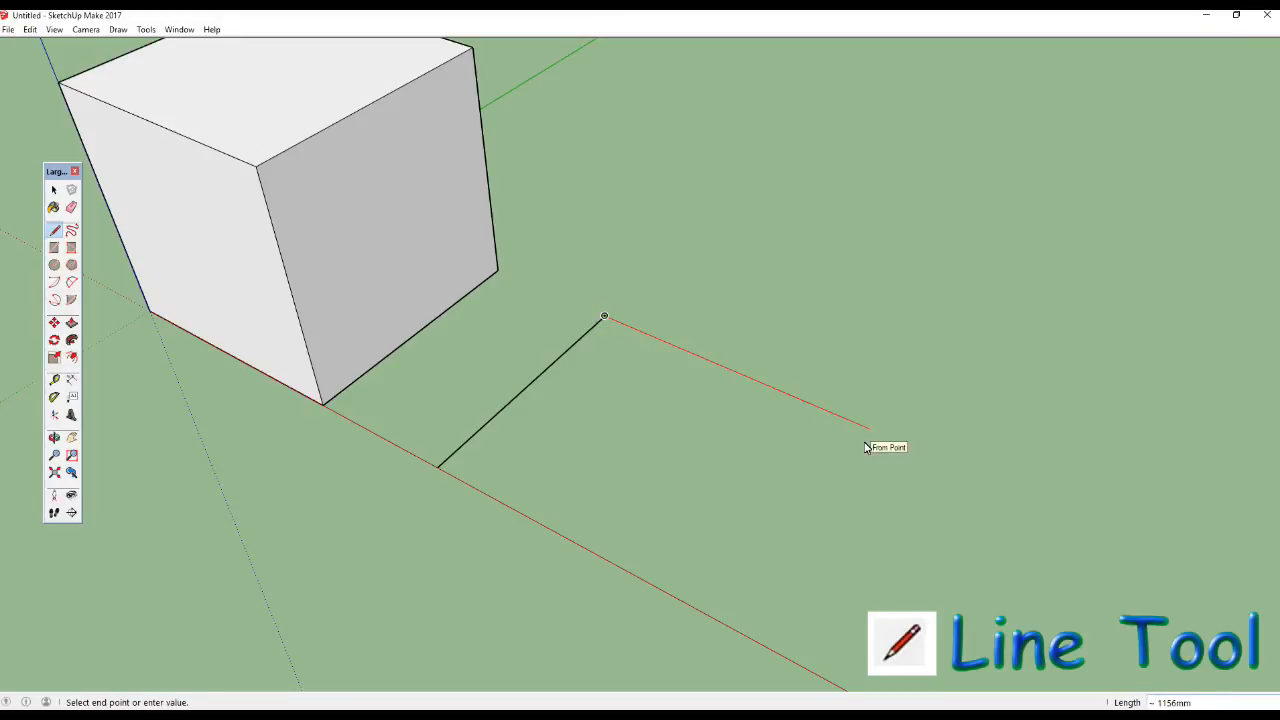
{"action": "key", "text": "shift"}
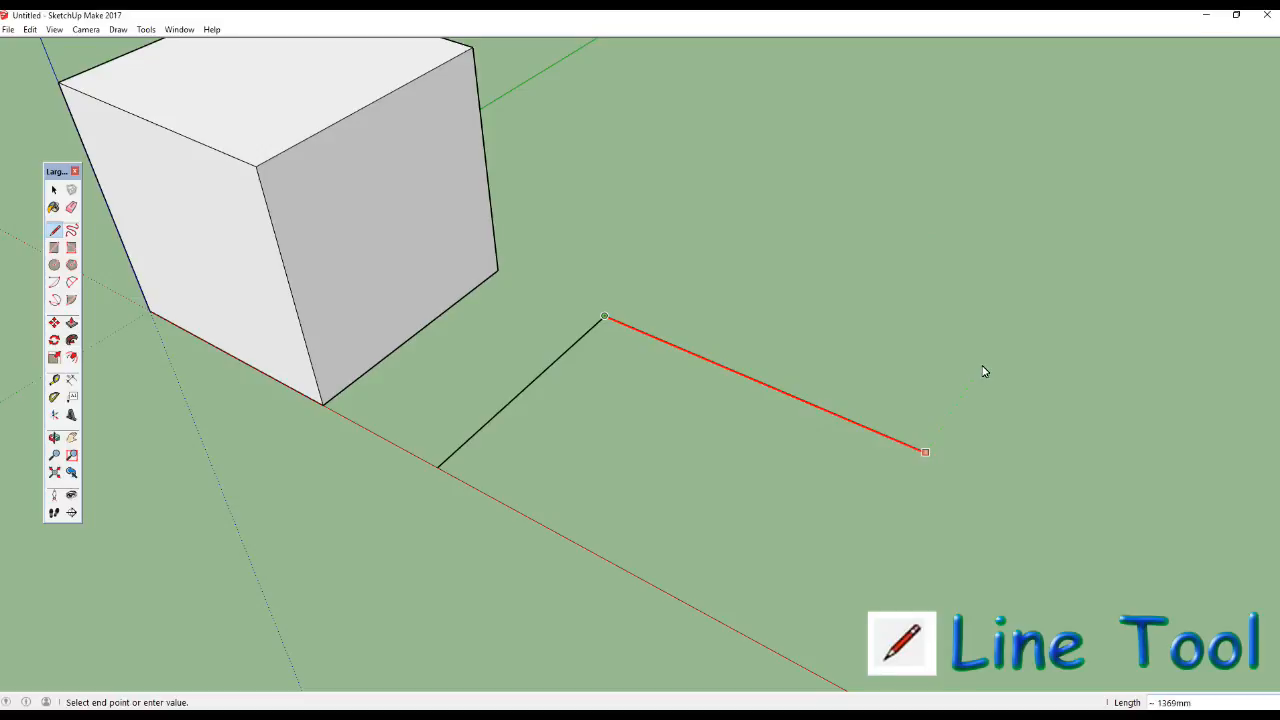
{"action": "left_click", "coordinate": [826, 352]}
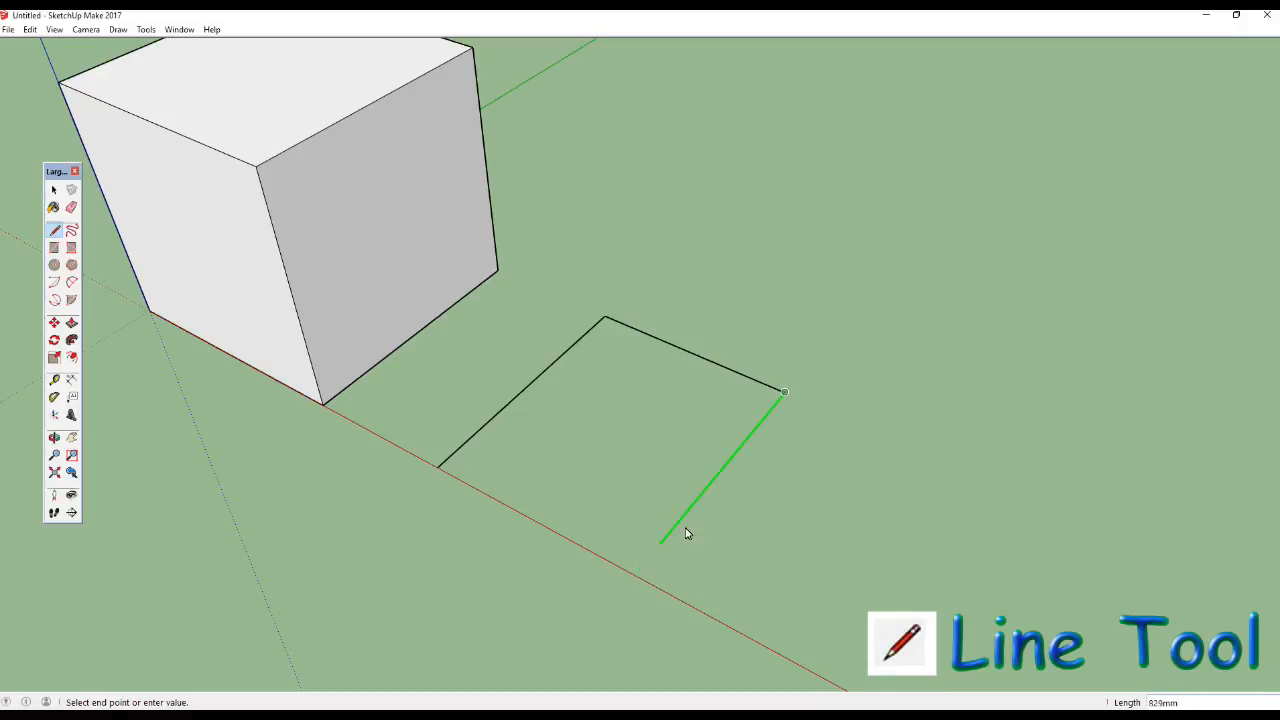
{"action": "left_click", "coordinate": [640, 583]}
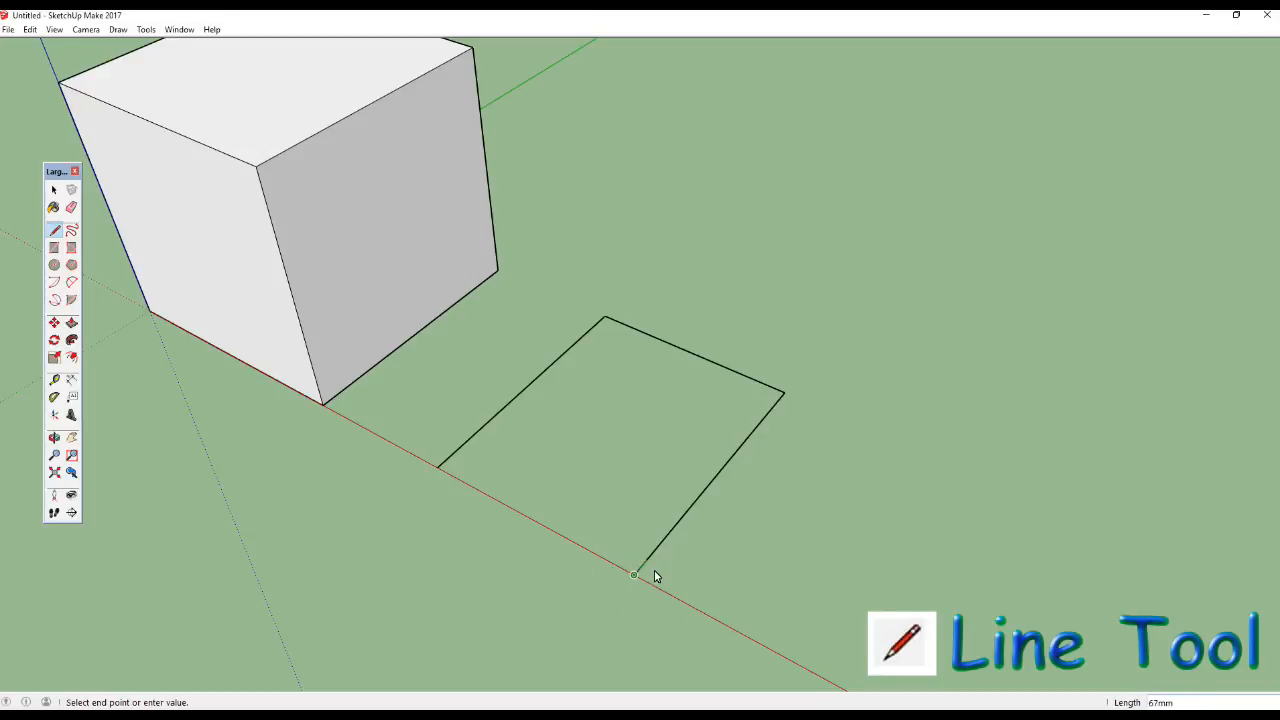
{"action": "left_click", "coordinate": [439, 469]}
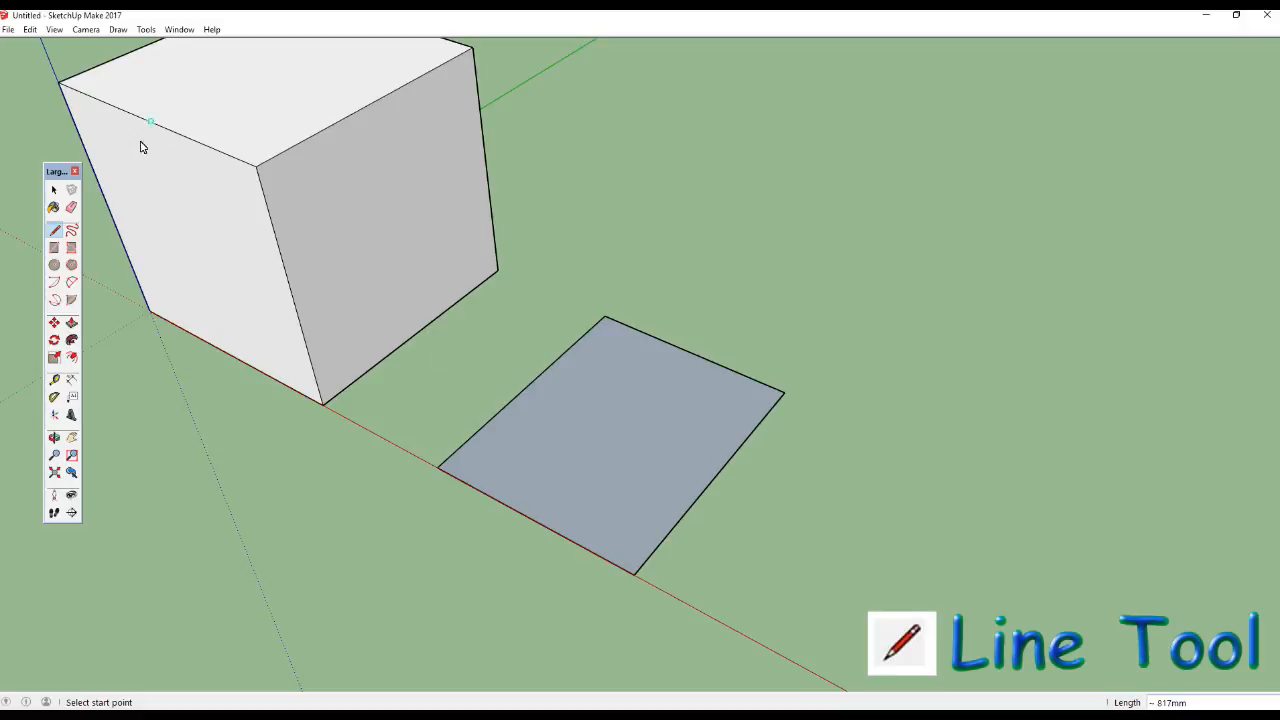
Erase the rectangle's edge parallel to the green axis that lies farthest from the cube.
{"action": "left_click", "coordinate": [71, 209]}
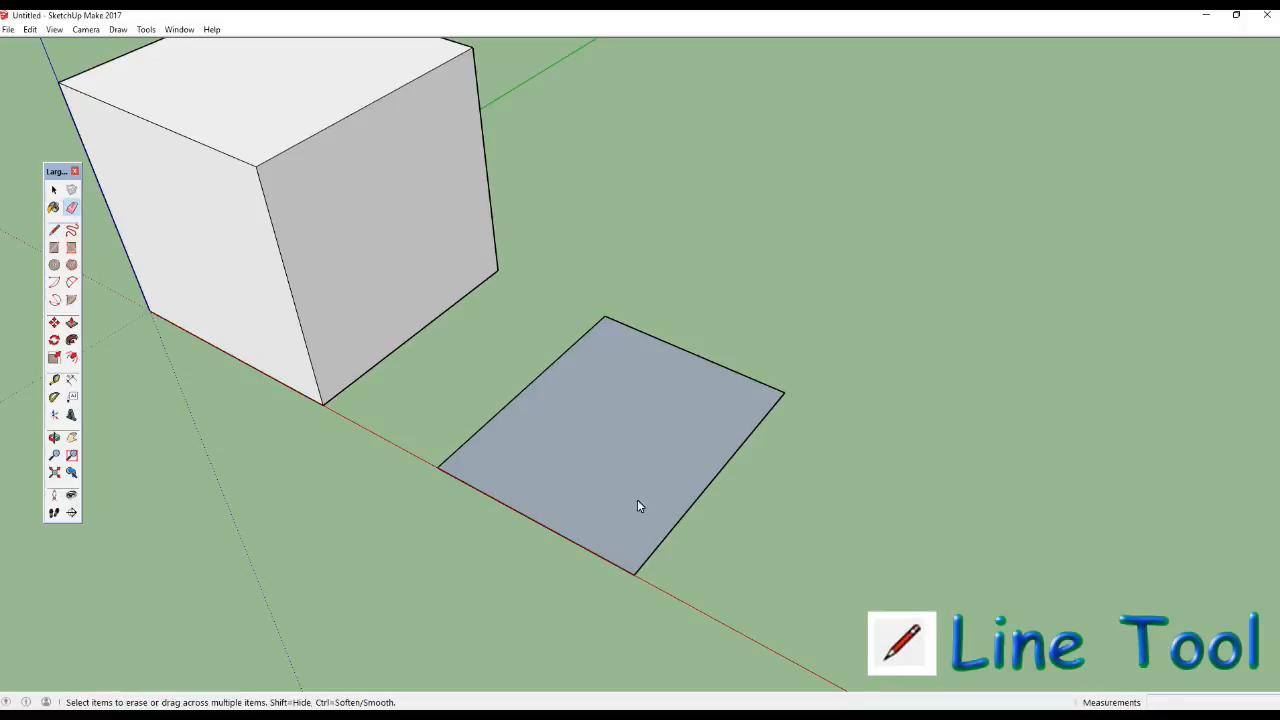
{"action": "left_click", "coordinate": [694, 499]}
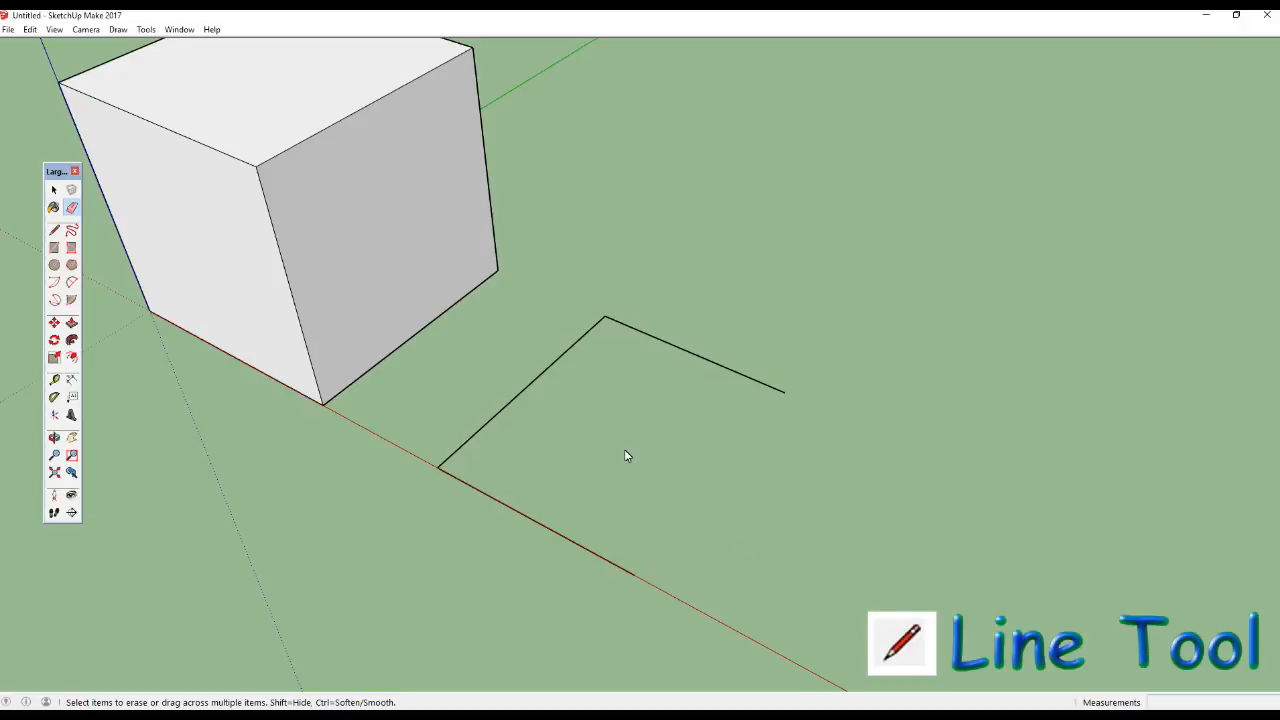
Redraw the rectangle's missing edge between its two open corners so the outline closes into a face.
{"action": "left_click", "coordinate": [55, 231]}
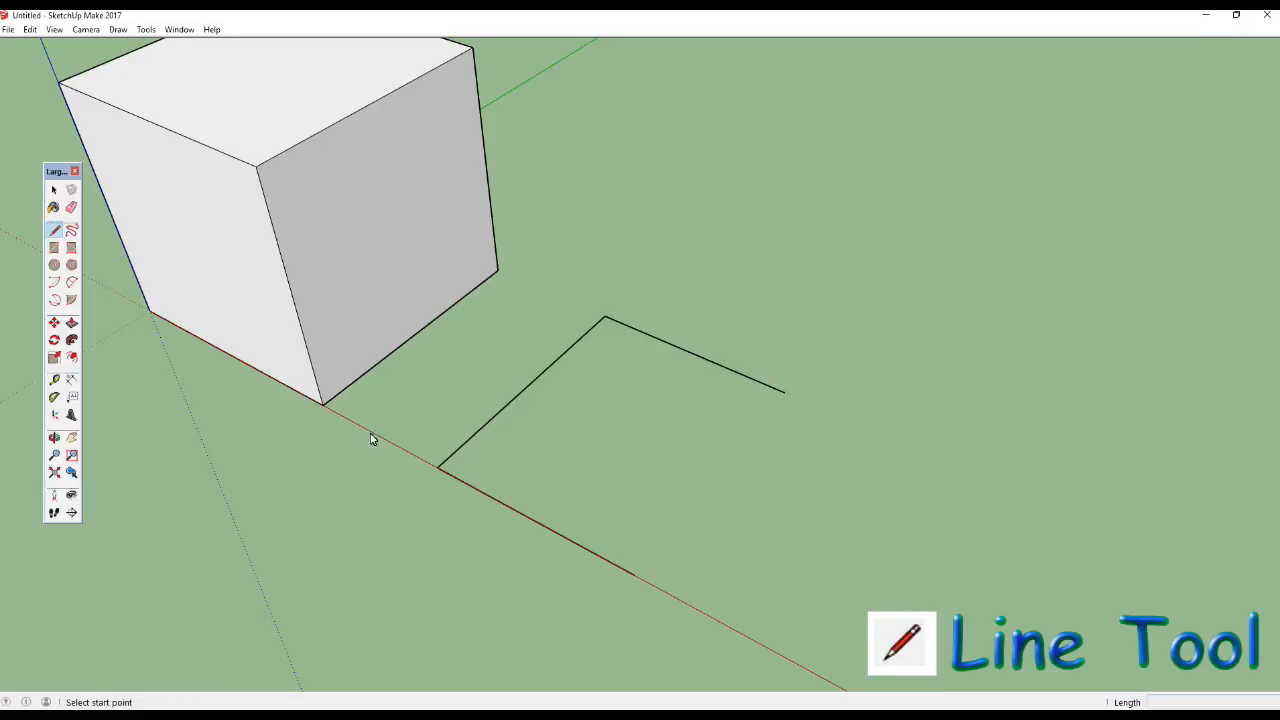
{"action": "left_click", "coordinate": [633, 576]}
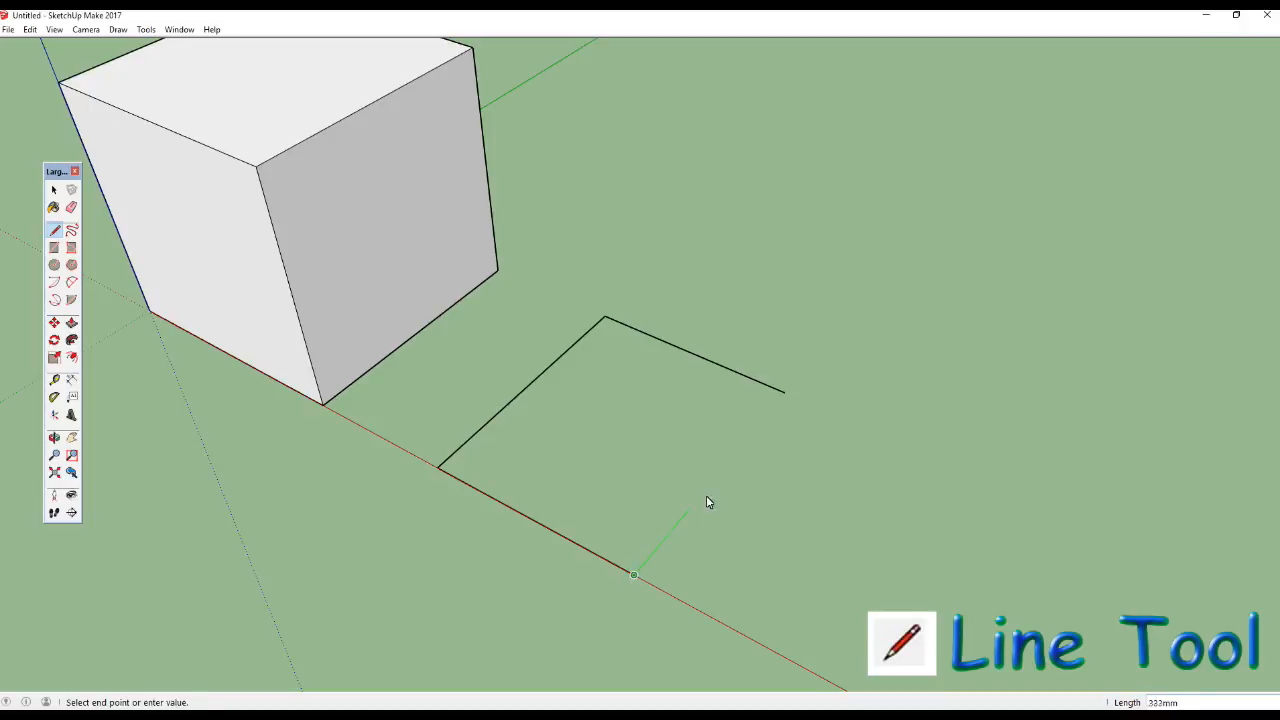
{"action": "left_click", "coordinate": [785, 394]}
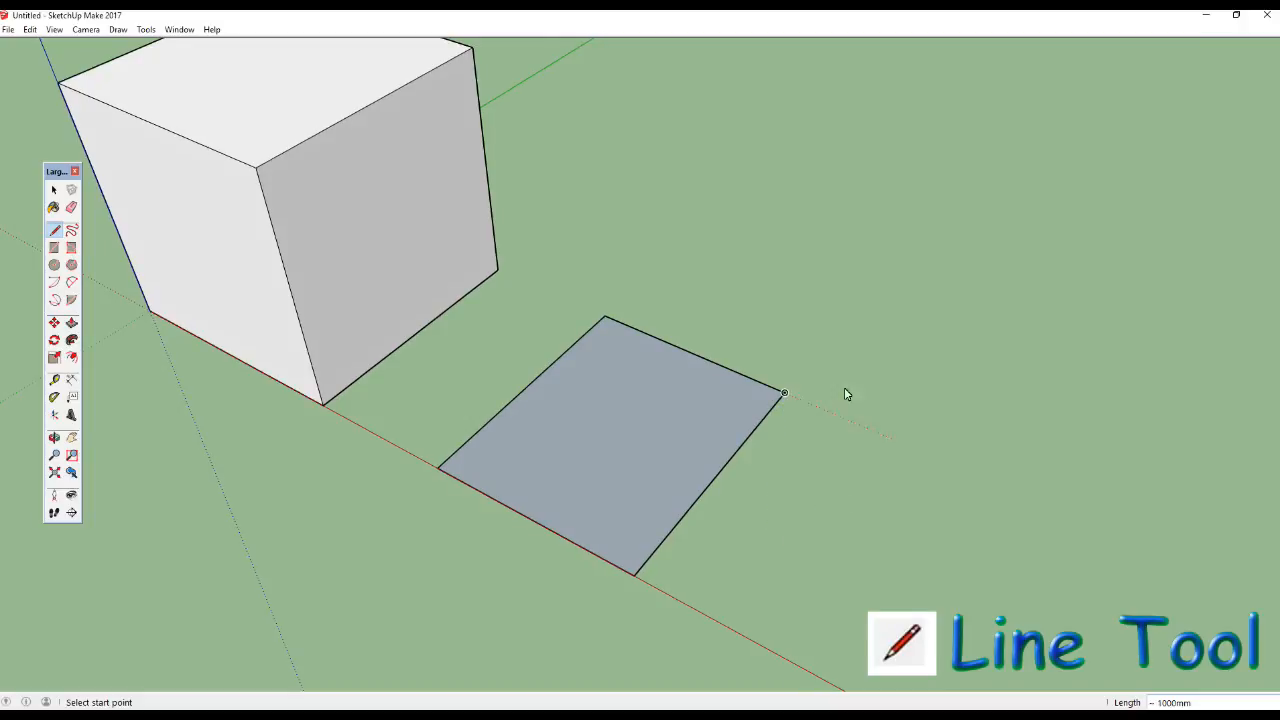
Delete the whole rectangle beside the cube, including its face and all its edges.
{"action": "left_click", "coordinate": [55, 191]}
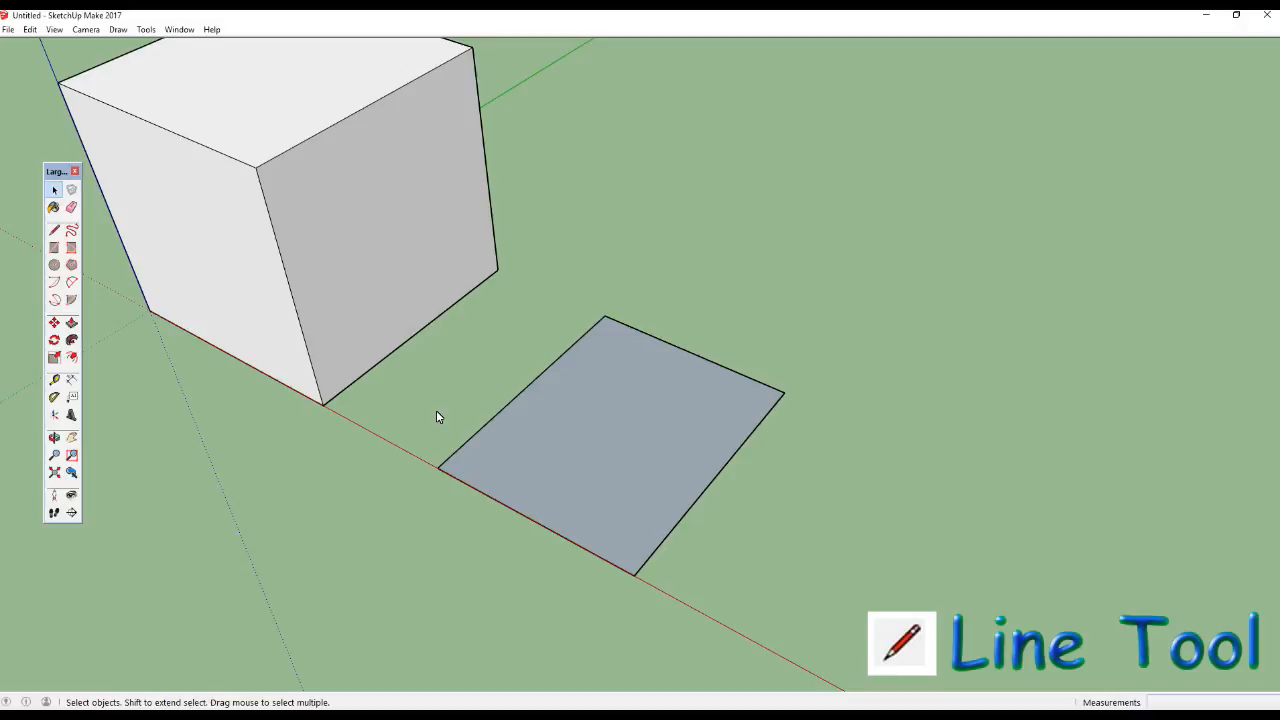
{"action": "middle_click_drag", "start_coordinate": [436, 416], "coordinate": [514, 302]}
{"action": "left_click_drag", "start_coordinate": [507, 289], "coordinate": [874, 568]}
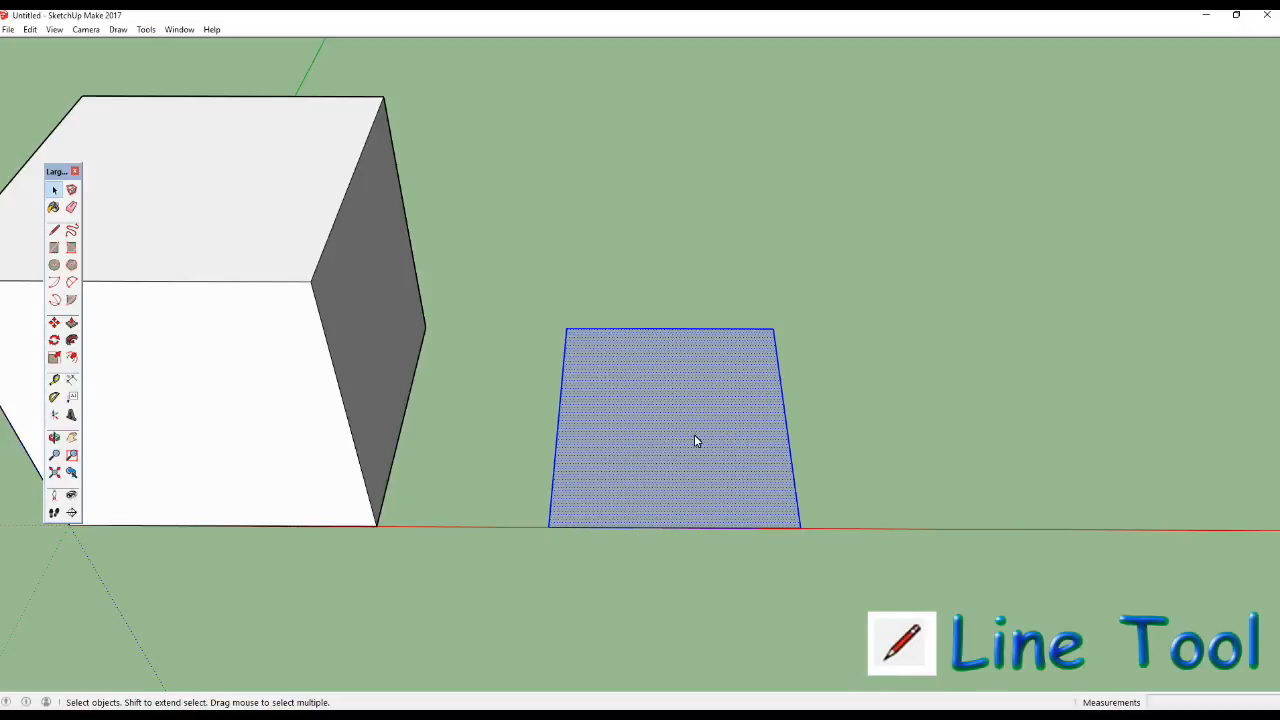
{"action": "key", "text": "Delete"}
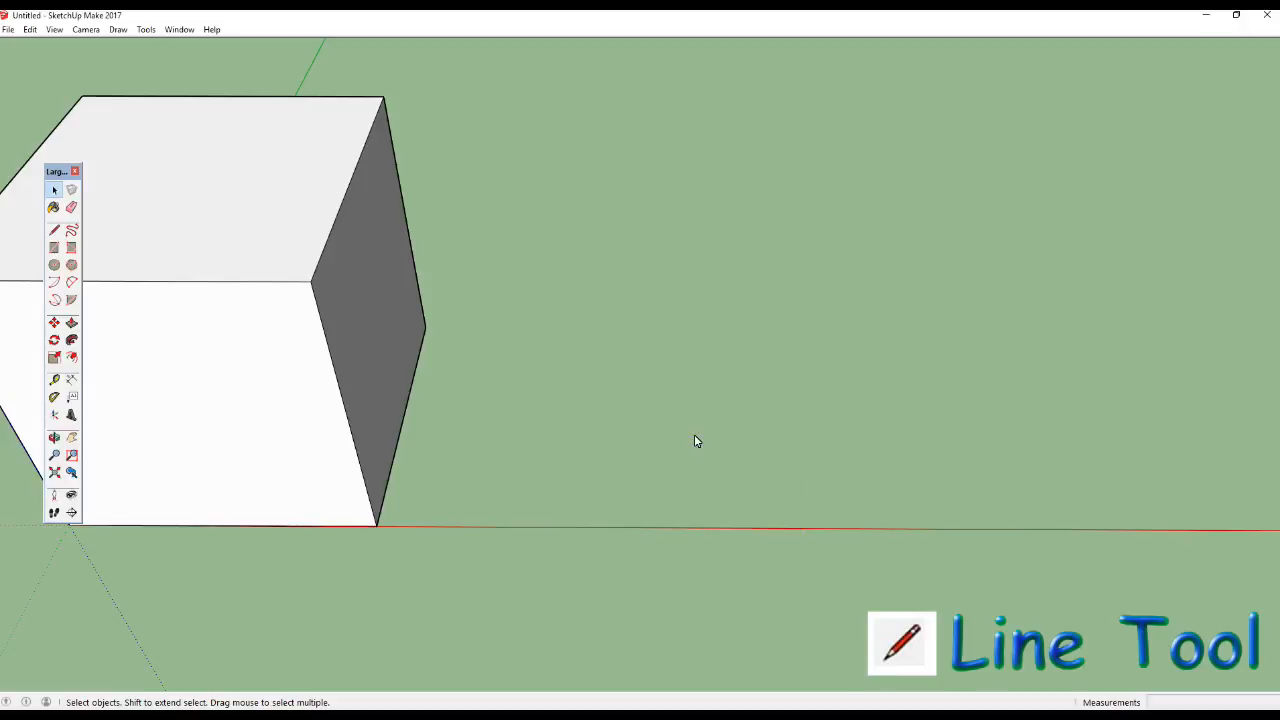
Draw two separate freehand lines starting on the red axis beside the cube, trying the parallel inference on the second one.
{"action": "middle_click_drag", "start_coordinate": [640, 481], "coordinate": [668, 430]}
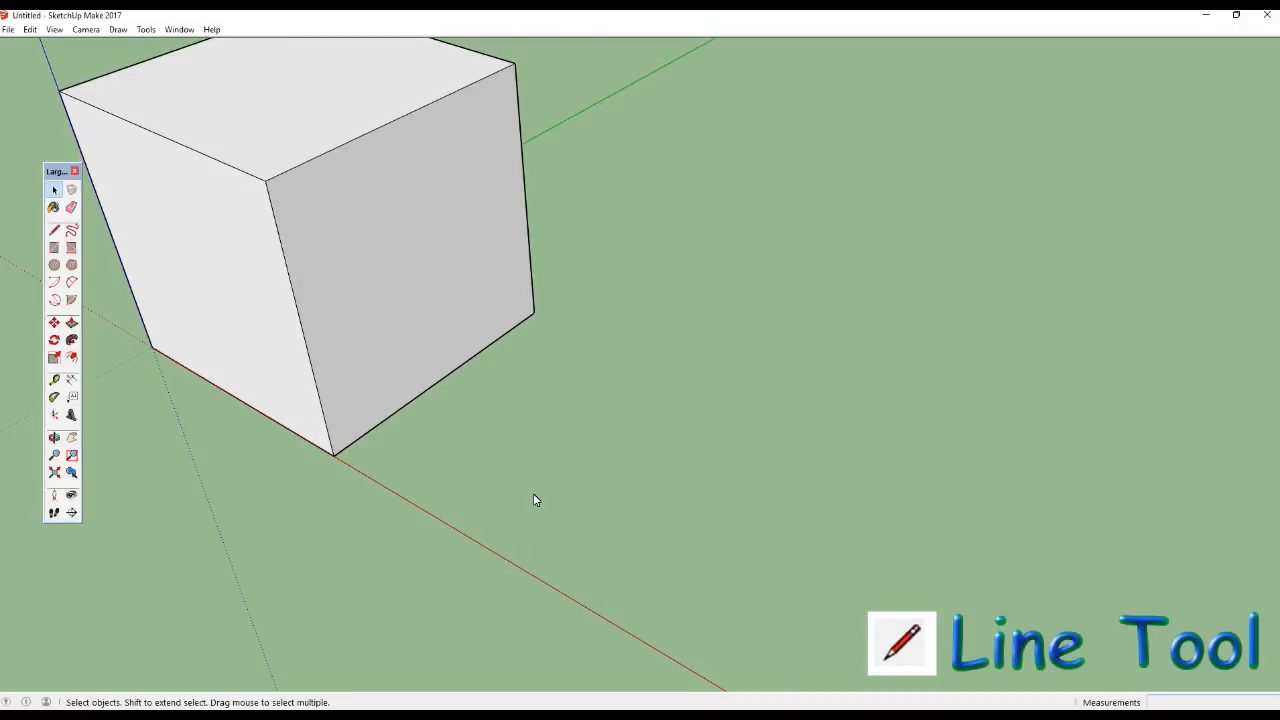
{"action": "scroll", "coordinate": [599, 446], "scroll_direction": "down", "scroll_amount": 1}
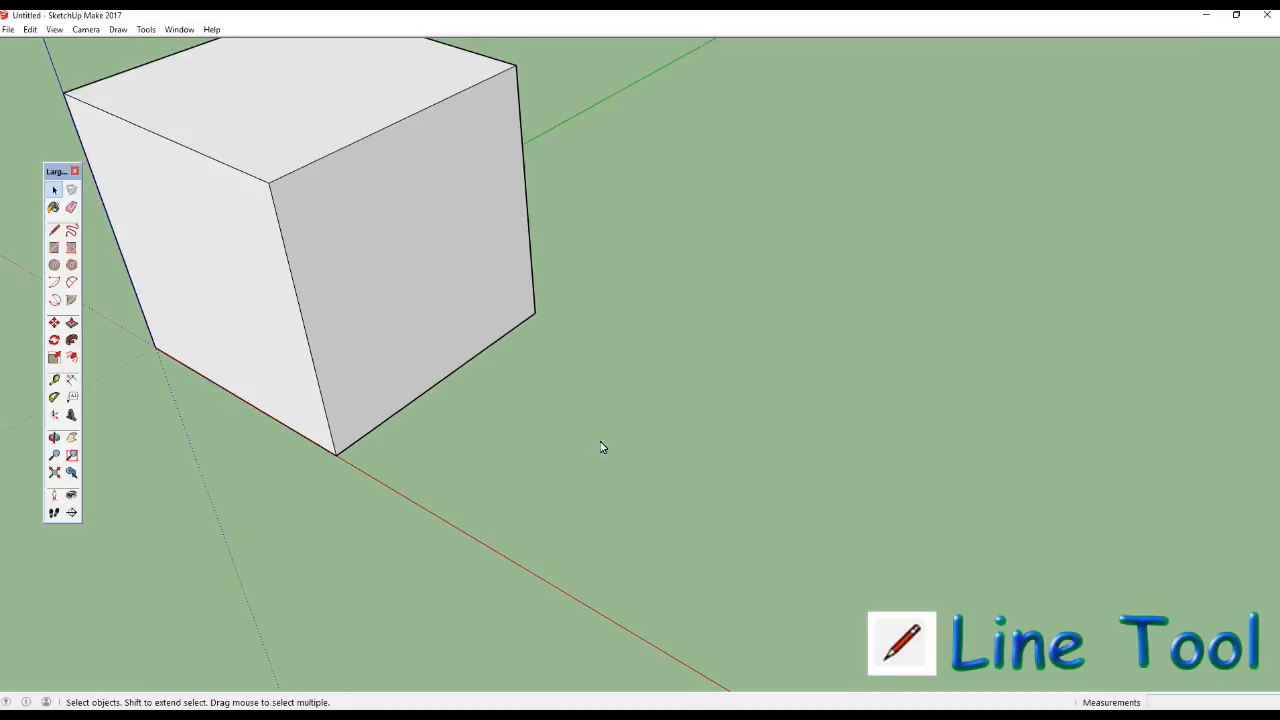
{"action": "left_click", "coordinate": [55, 232]}
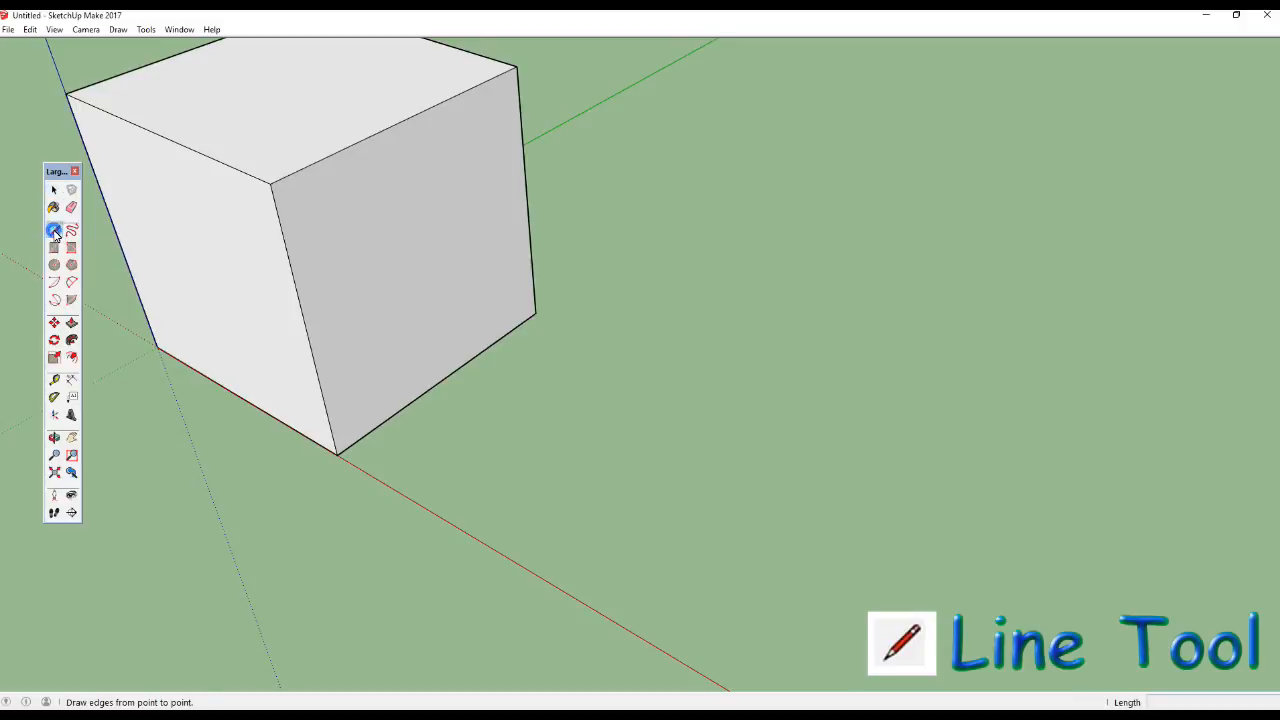
{"action": "left_click", "coordinate": [481, 541]}
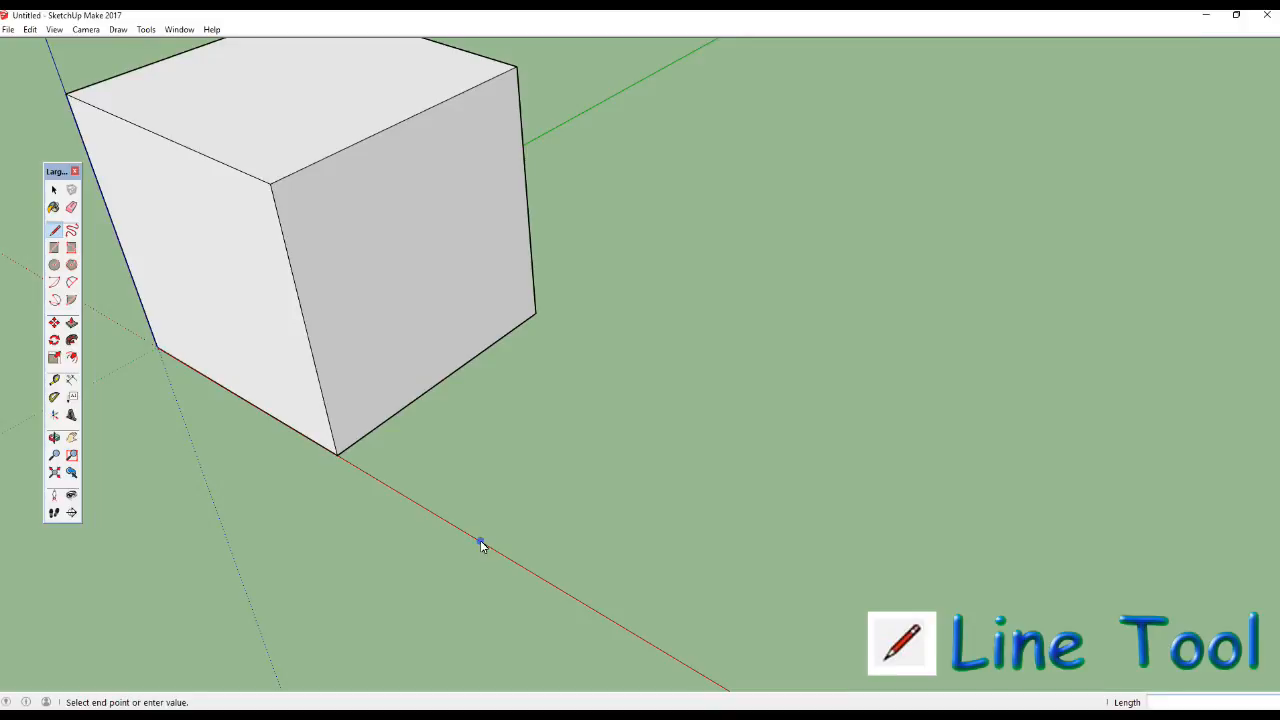
{"action": "left_click", "coordinate": [675, 393]}
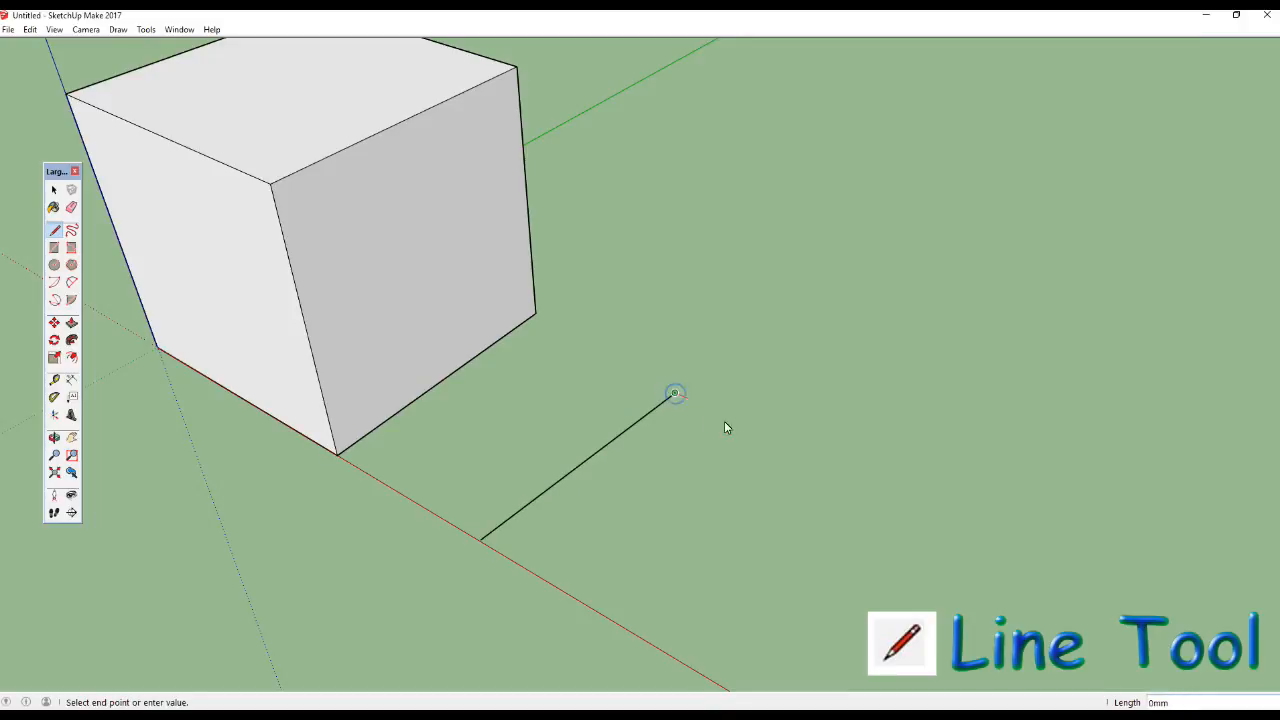
{"action": "key", "text": "Escape"}
{"action": "left_click", "coordinate": [534, 578]}
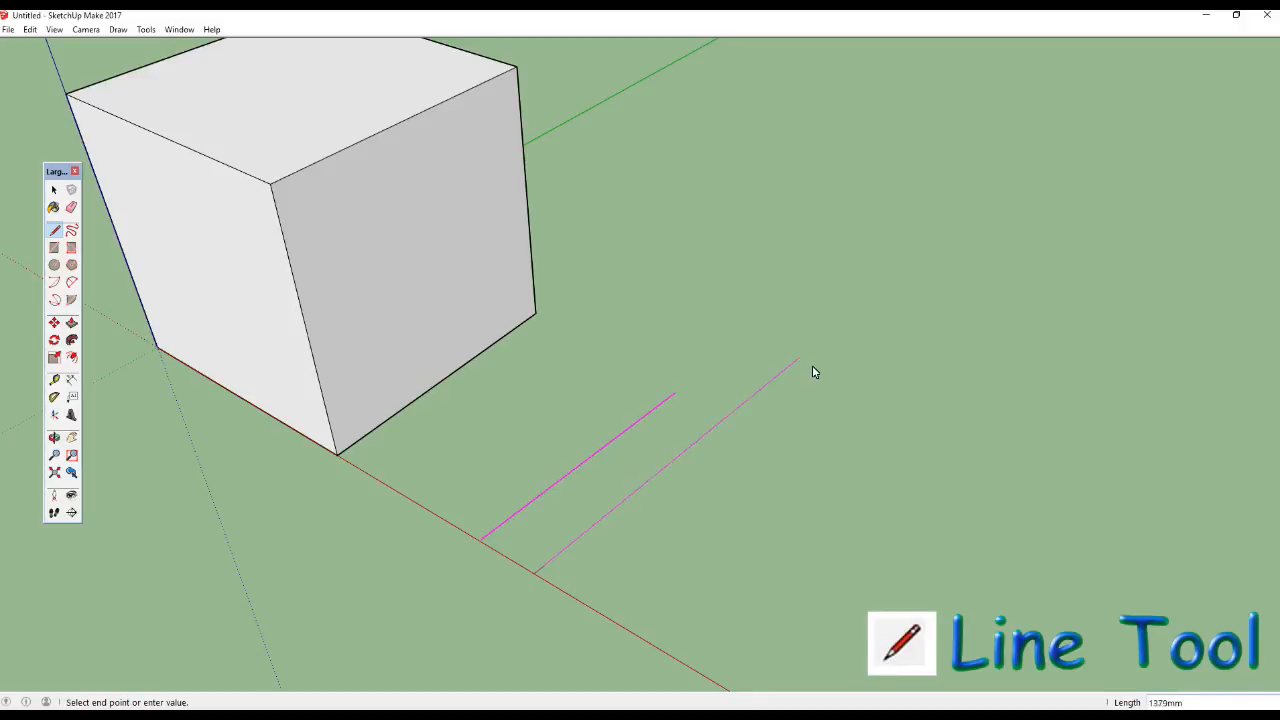
{"action": "left_click", "coordinate": [864, 398]}
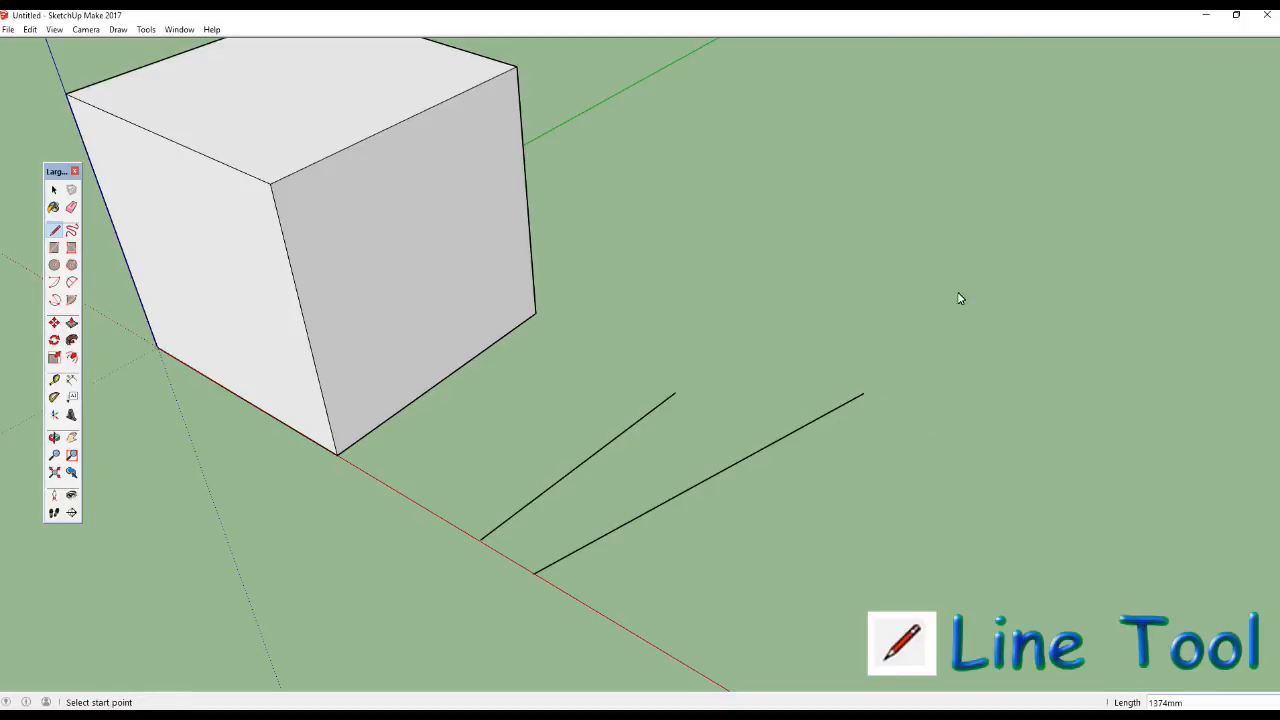
Draw two more separate freehand lines farther behind the first pair, one roughly alongside the other, ending the chain after each.
{"action": "left_click", "coordinate": [766, 248]}
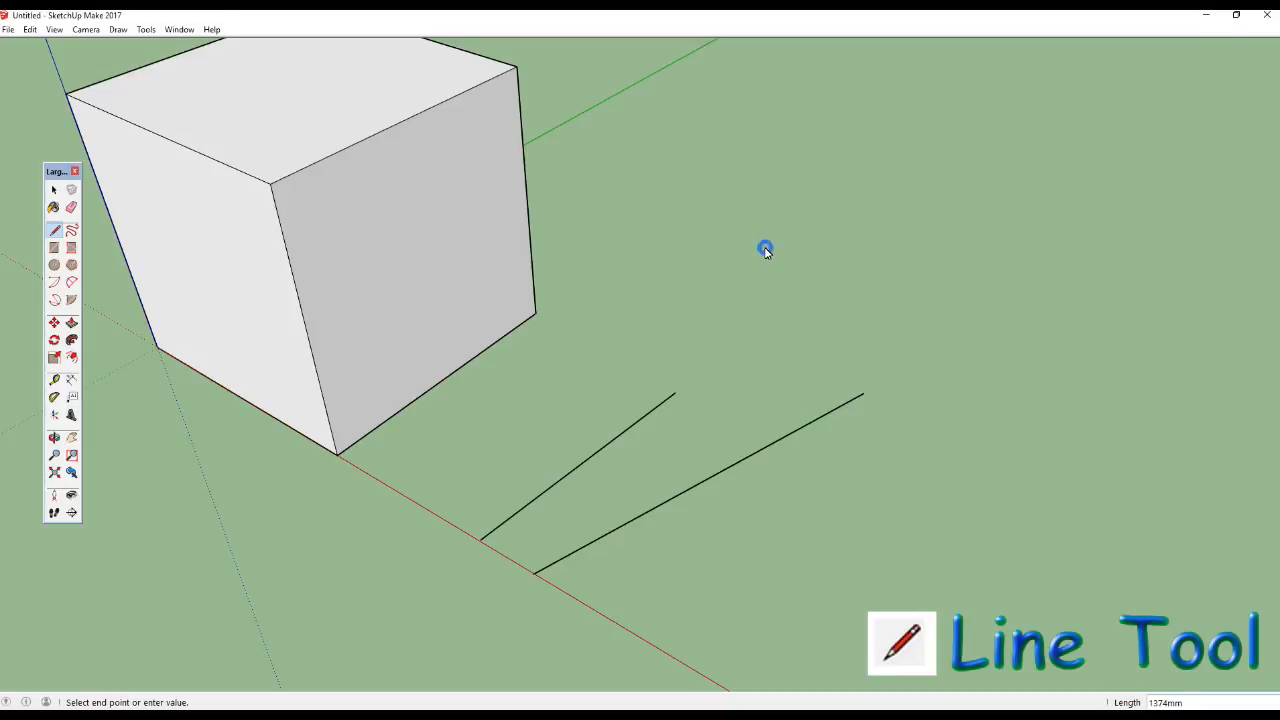
{"action": "right_click", "coordinate": [1077, 286]}
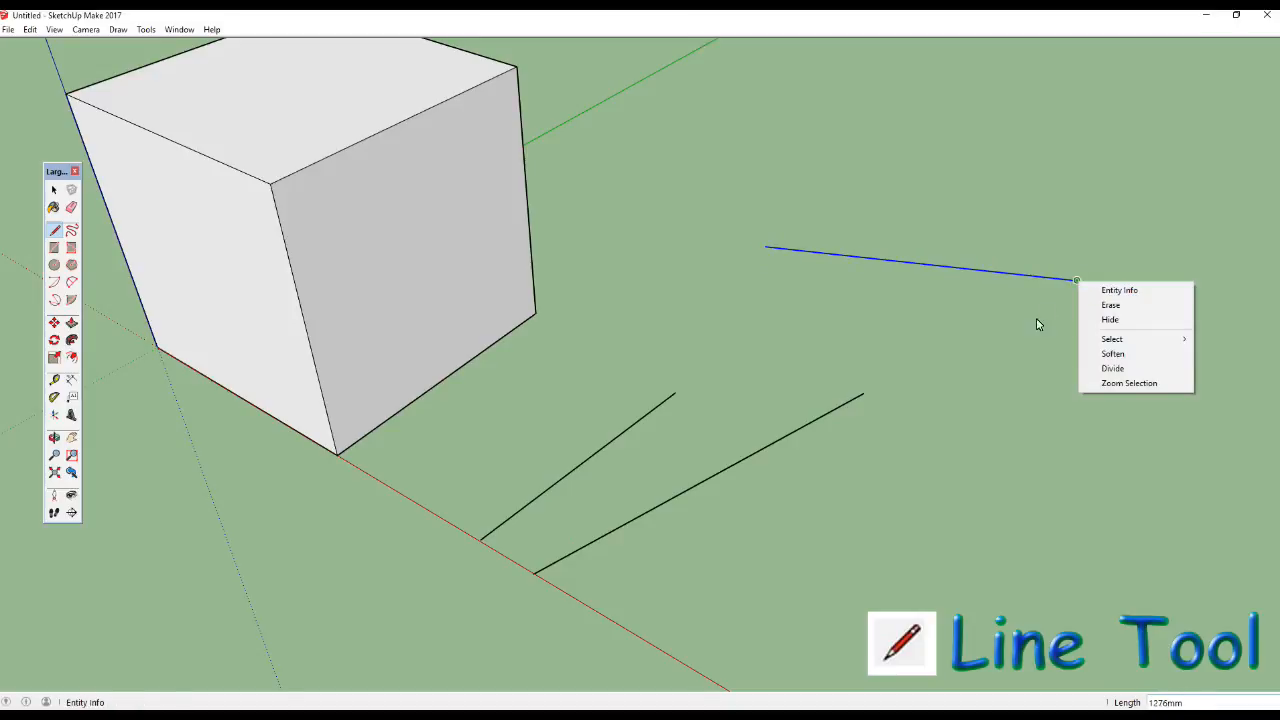
{"action": "left_click", "coordinate": [1067, 311]}
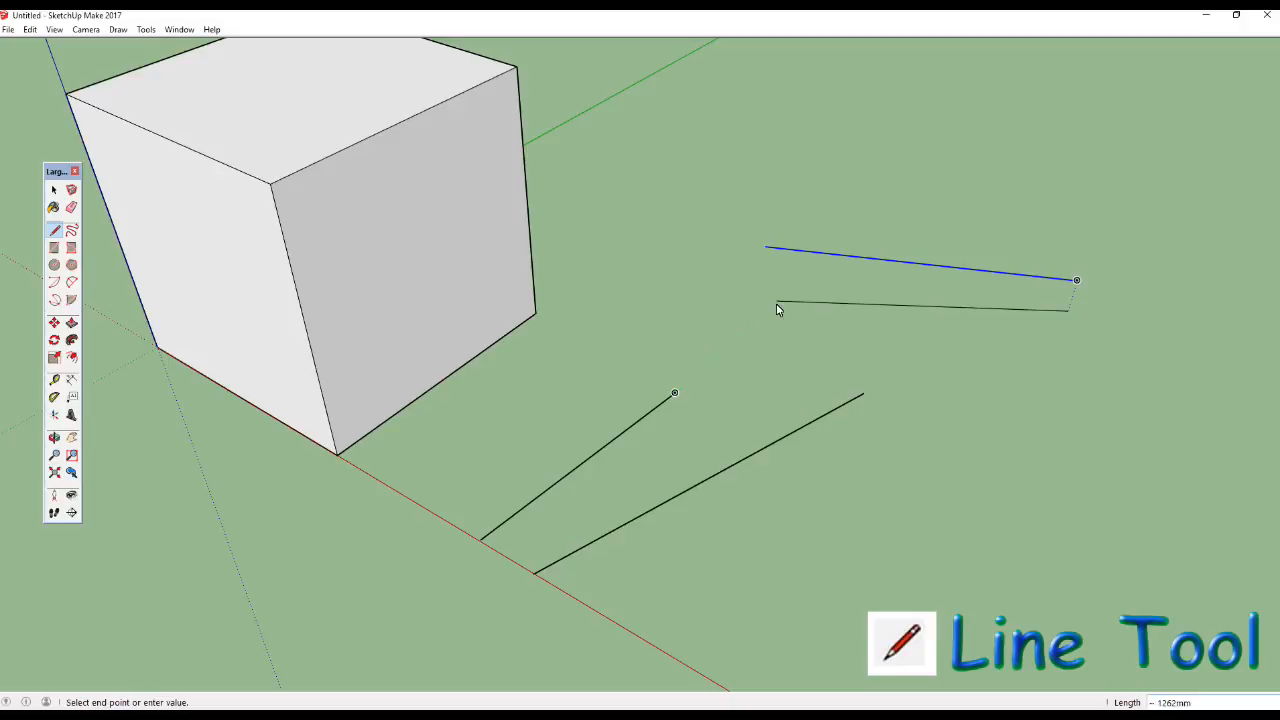
{"action": "key", "text": "Escape"}
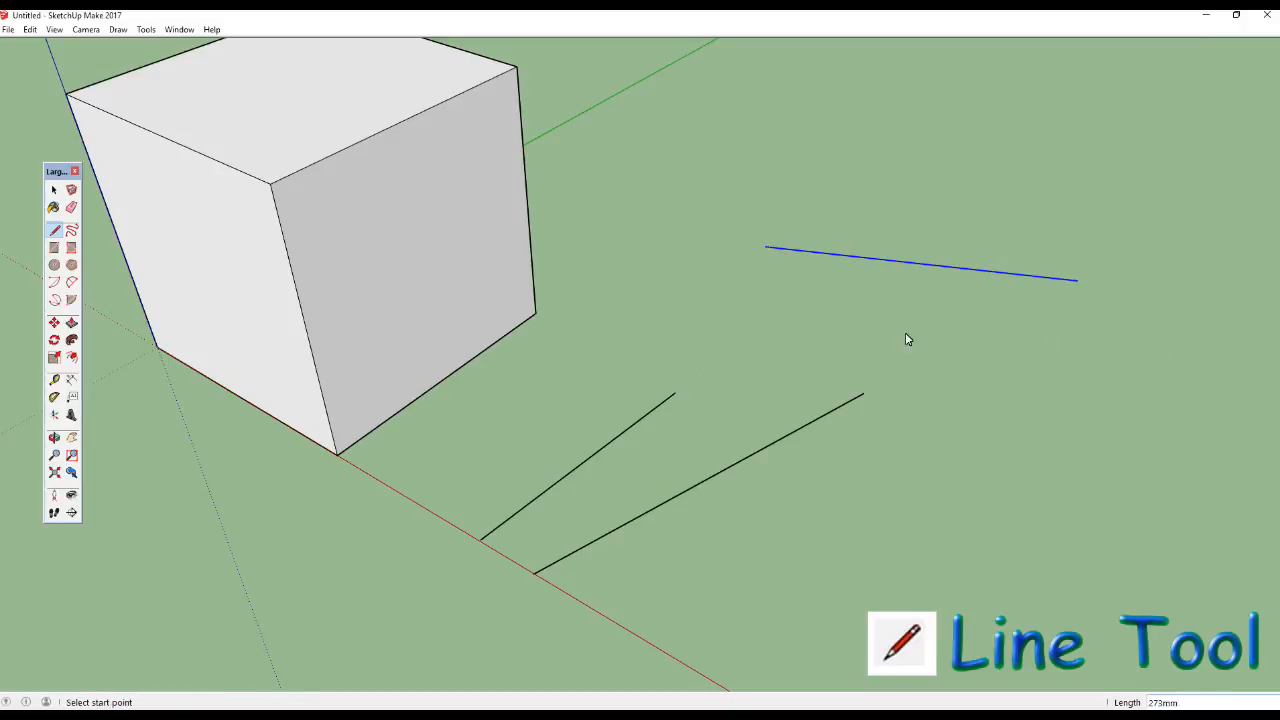
{"action": "left_click", "coordinate": [771, 304]}
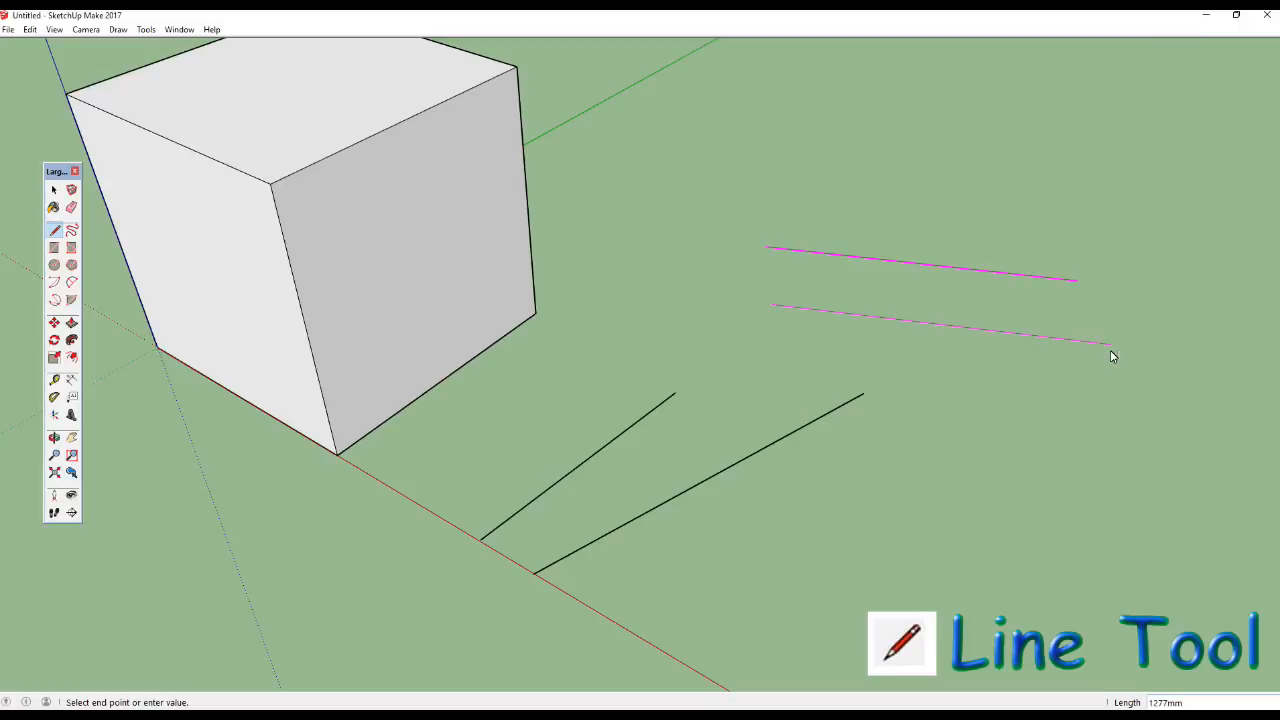
{"action": "left_click", "coordinate": [1145, 377]}
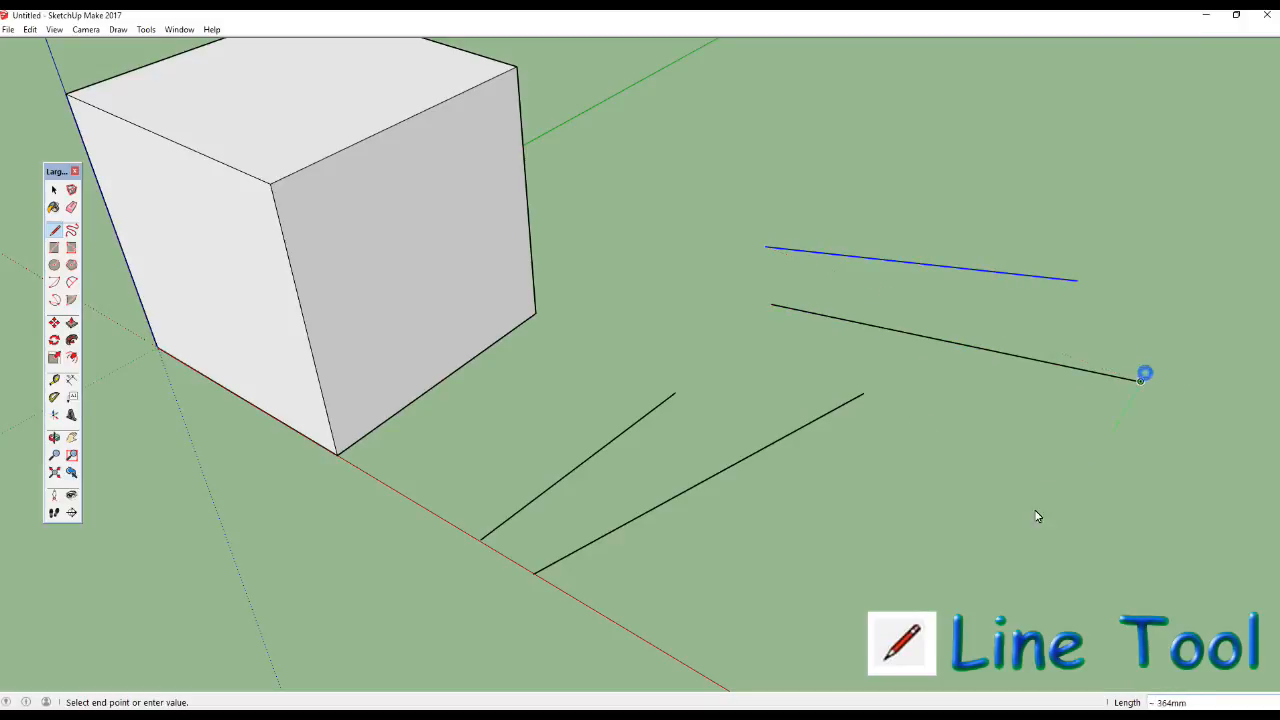
{"action": "key", "text": "Escape"}
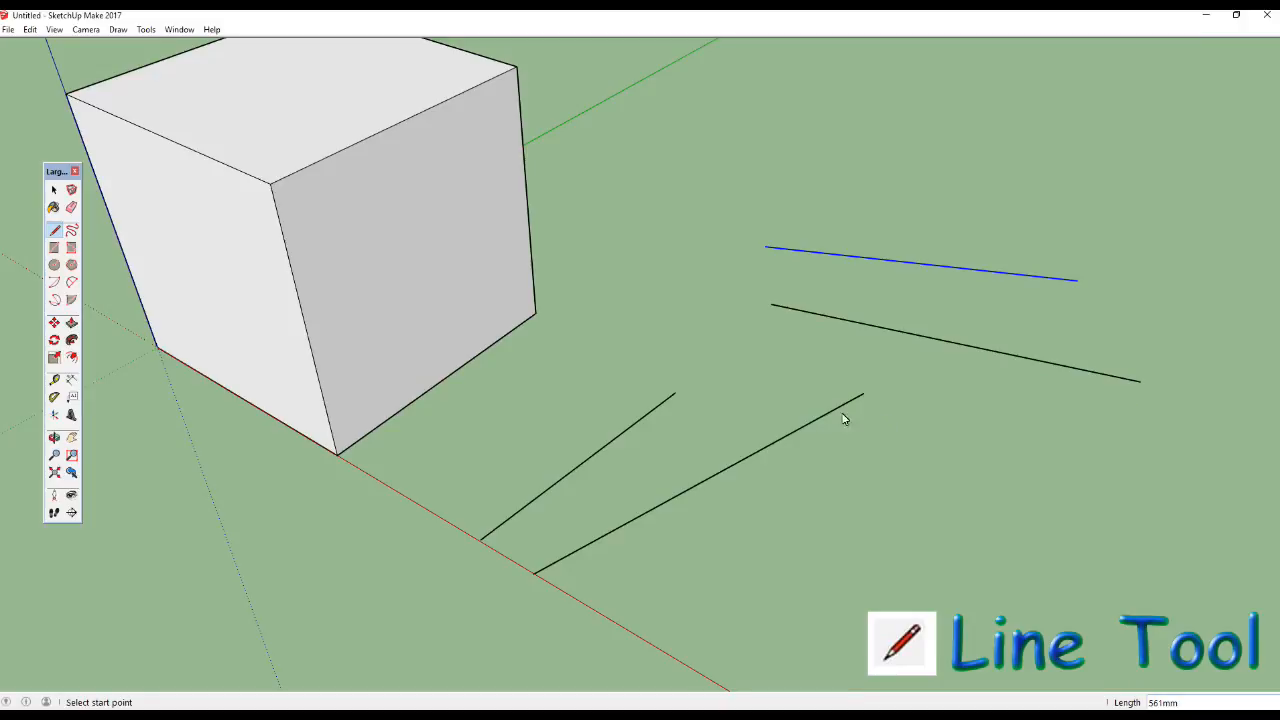
Erase all four loose lines beside the cube and leave the Eraser tool.
{"action": "middle_click_drag", "start_coordinate": [729, 373], "coordinate": [679, 297]}
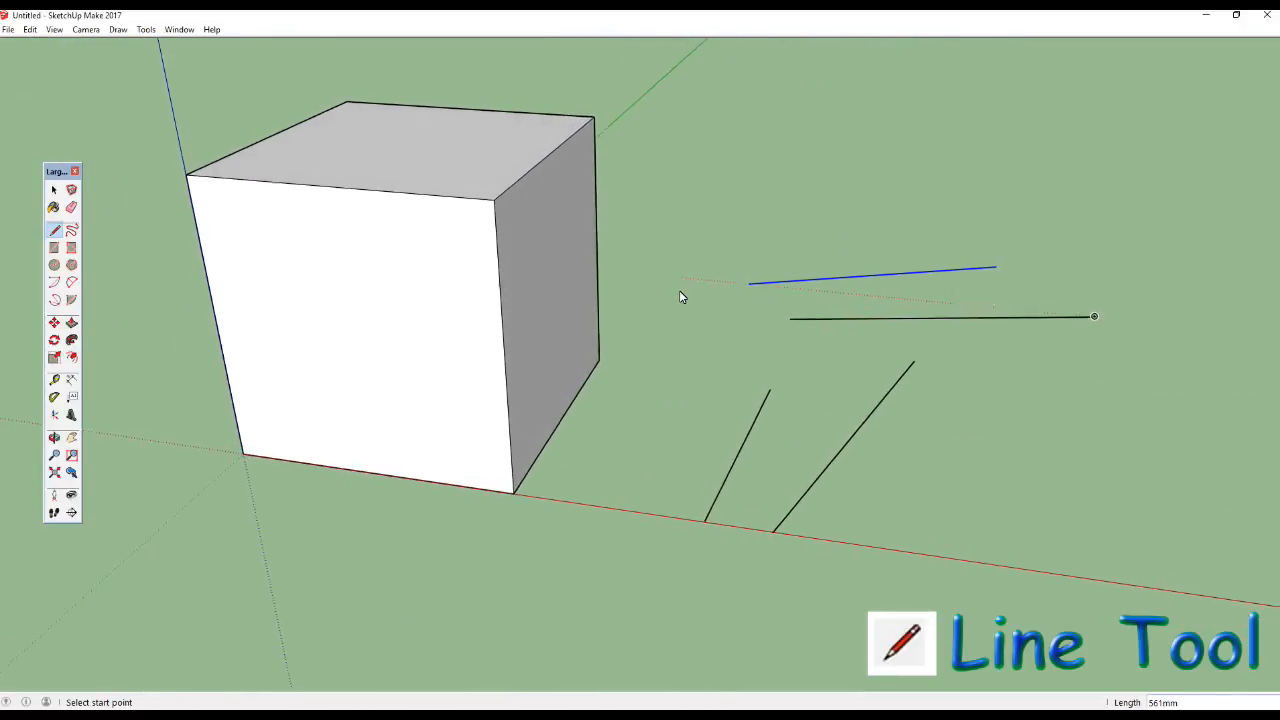
{"action": "left_click", "coordinate": [72, 208]}
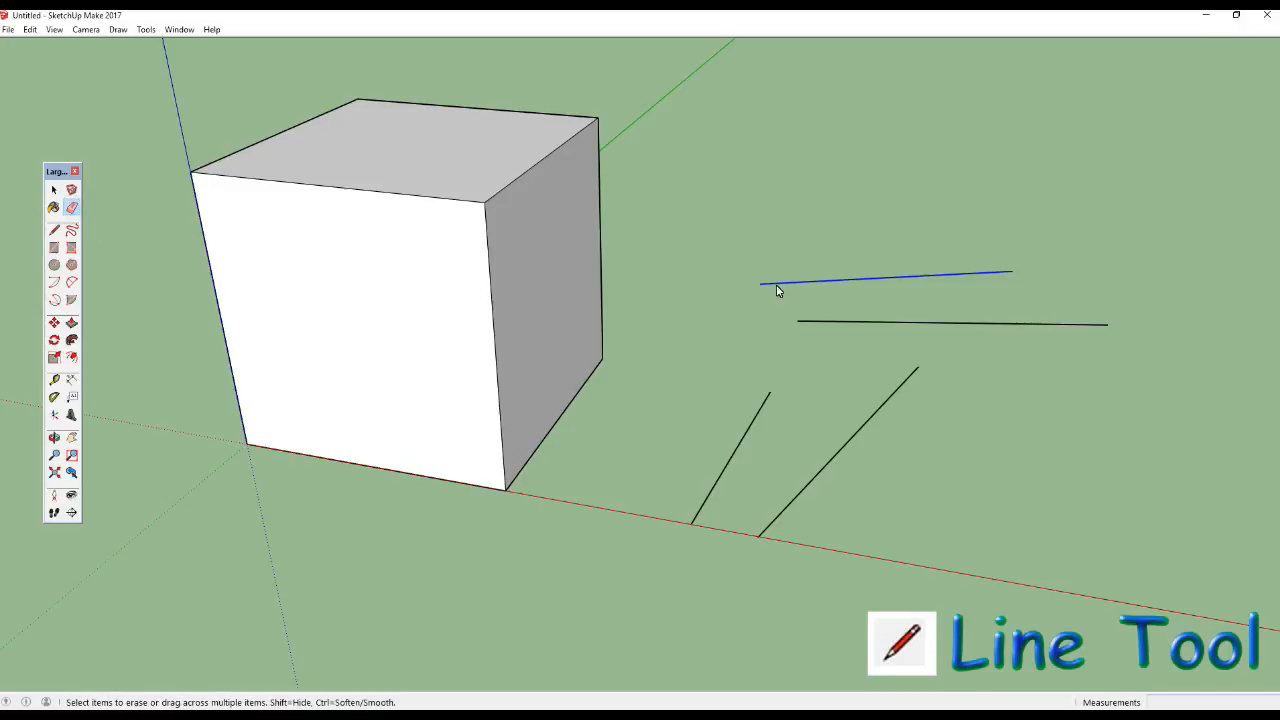
{"action": "left_click", "coordinate": [812, 284]}
{"action": "left_click", "coordinate": [852, 323]}
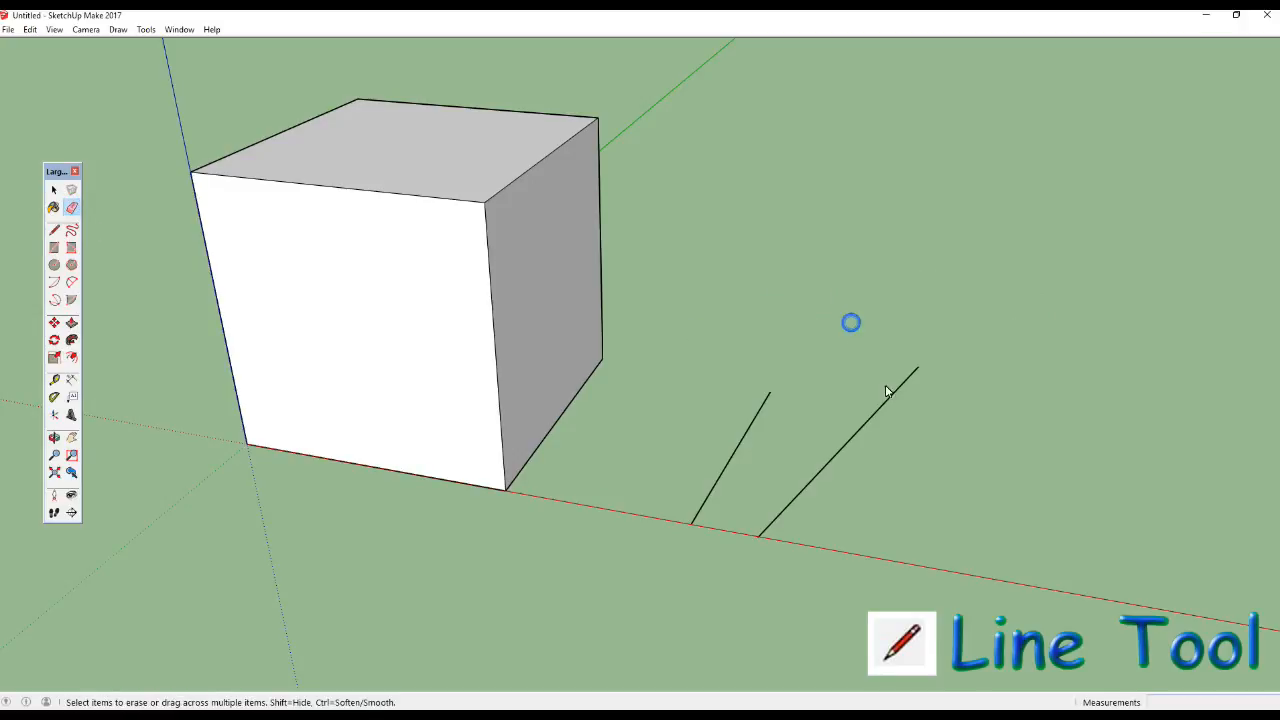
{"action": "left_click", "coordinate": [892, 399]}
{"action": "left_click", "coordinate": [738, 451]}
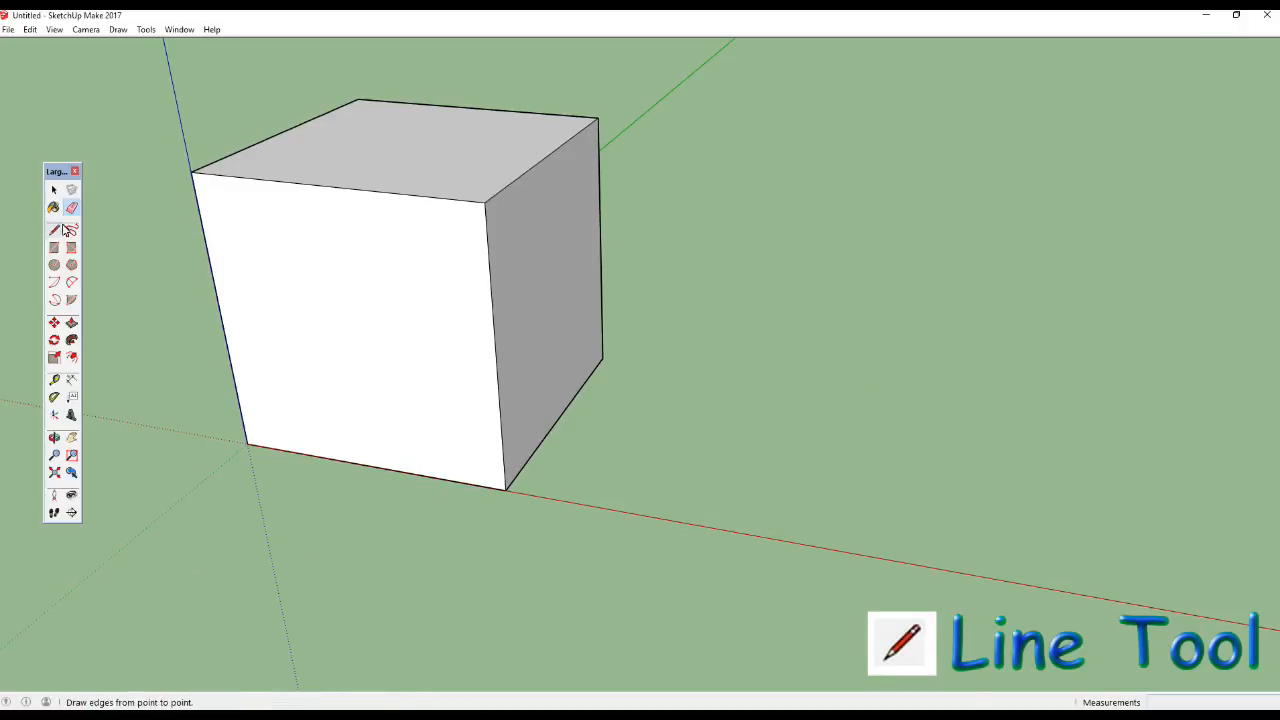
{"action": "left_click", "coordinate": [54, 189]}
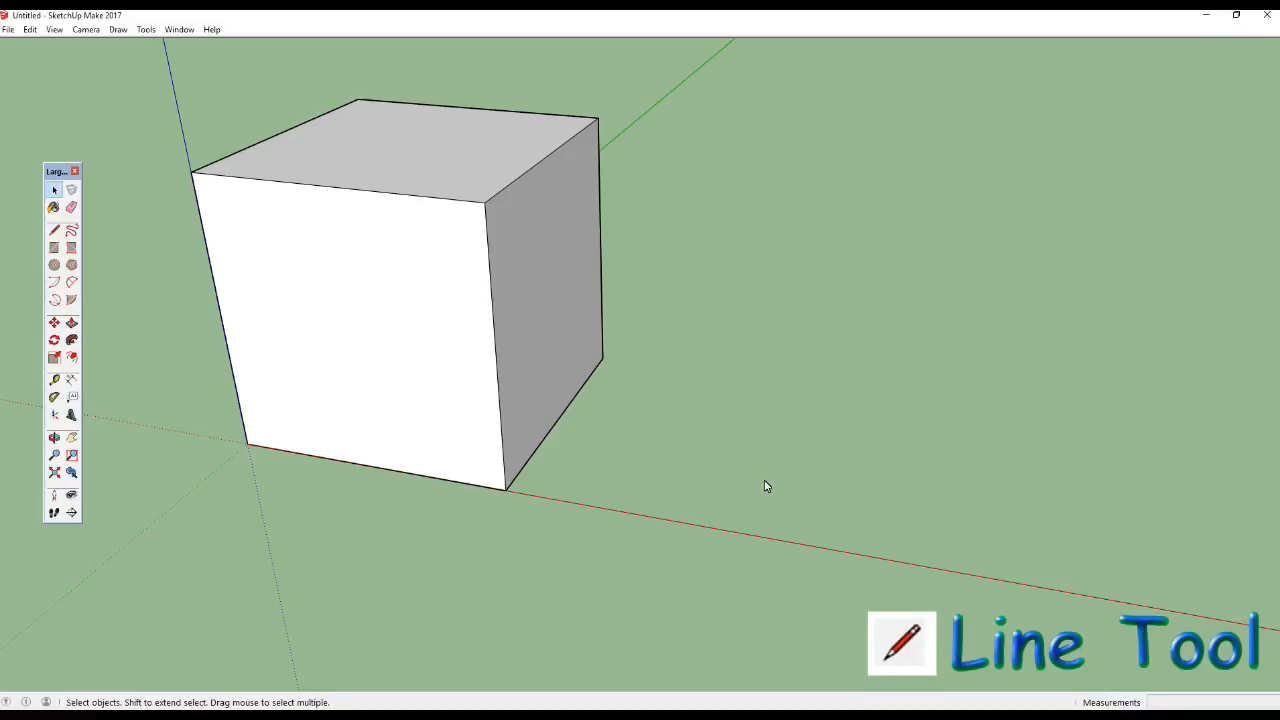
Outline a corner rectangle on the cube face crossing the red axis, about 280 mm along green and about 231 mm up to the top edge.
{"action": "middle_click_drag", "start_coordinate": [763, 489], "coordinate": [827, 401]}
{"action": "scroll", "coordinate": [860, 391], "scroll_direction": "up", "scroll_amount": 5}
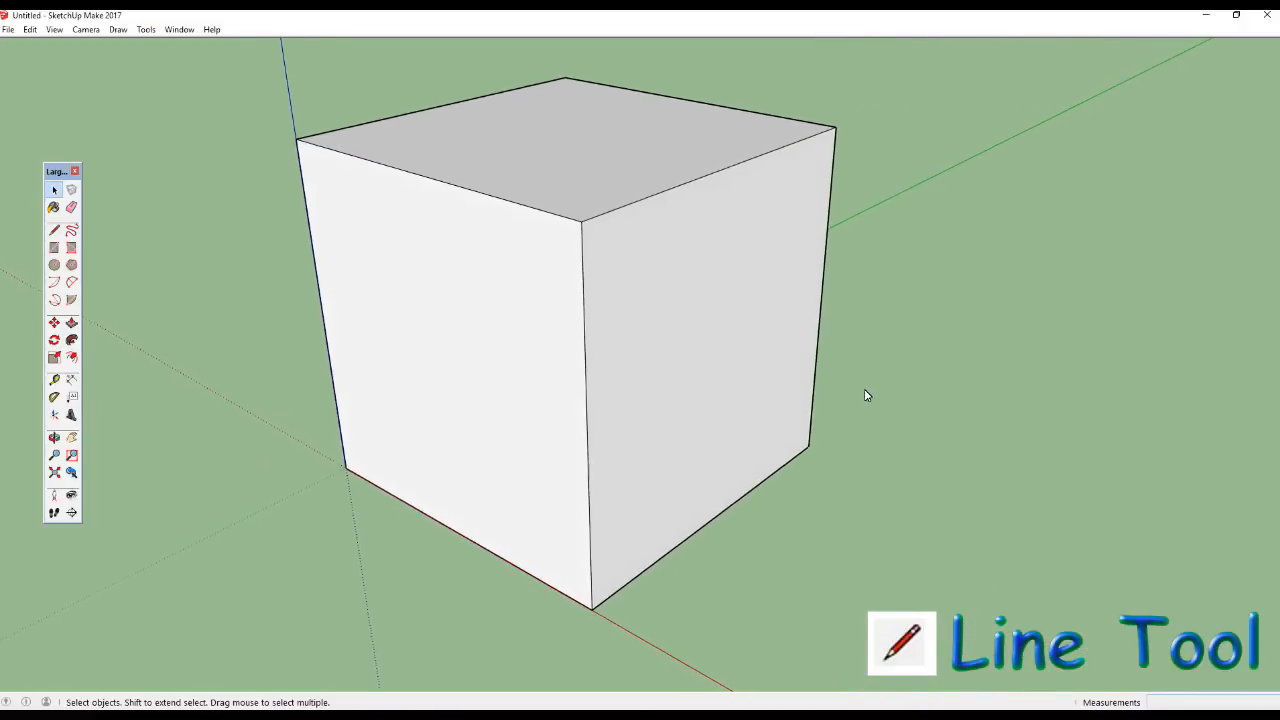
{"action": "mouse_move", "coordinate": [864, 398]}
{"action": "middle_mouse_down"}
{"action": "mouse_move", "coordinate": [886, 357]}
{"action": "mouse_move", "coordinate": [760, 335]}
{"action": "middle_mouse_up"}
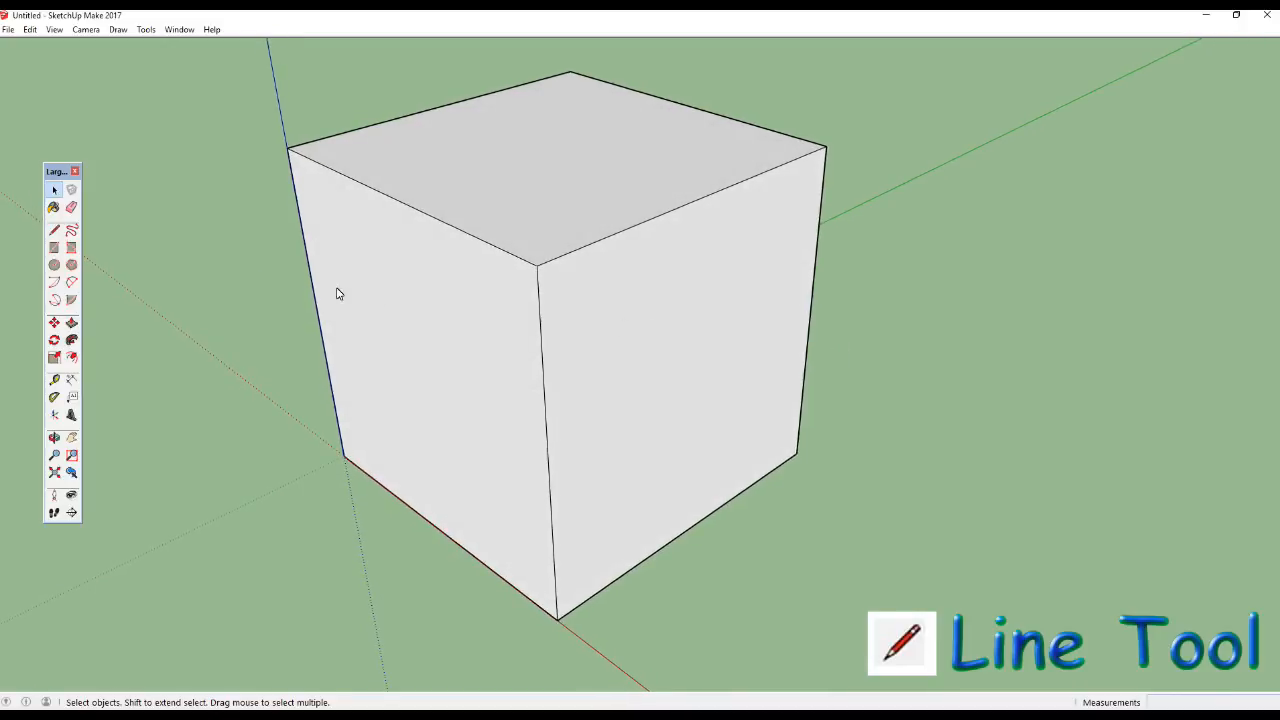
{"action": "left_click", "coordinate": [55, 232]}
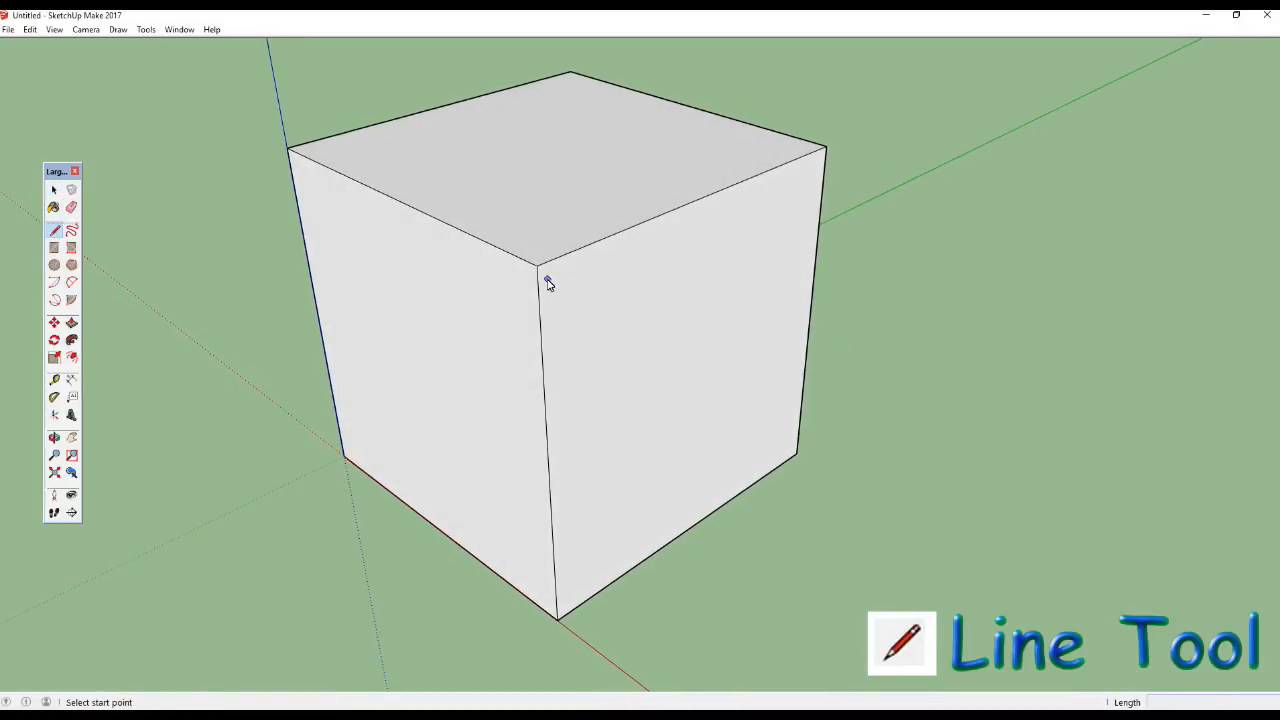
{"action": "left_click", "coordinate": [543, 364]}
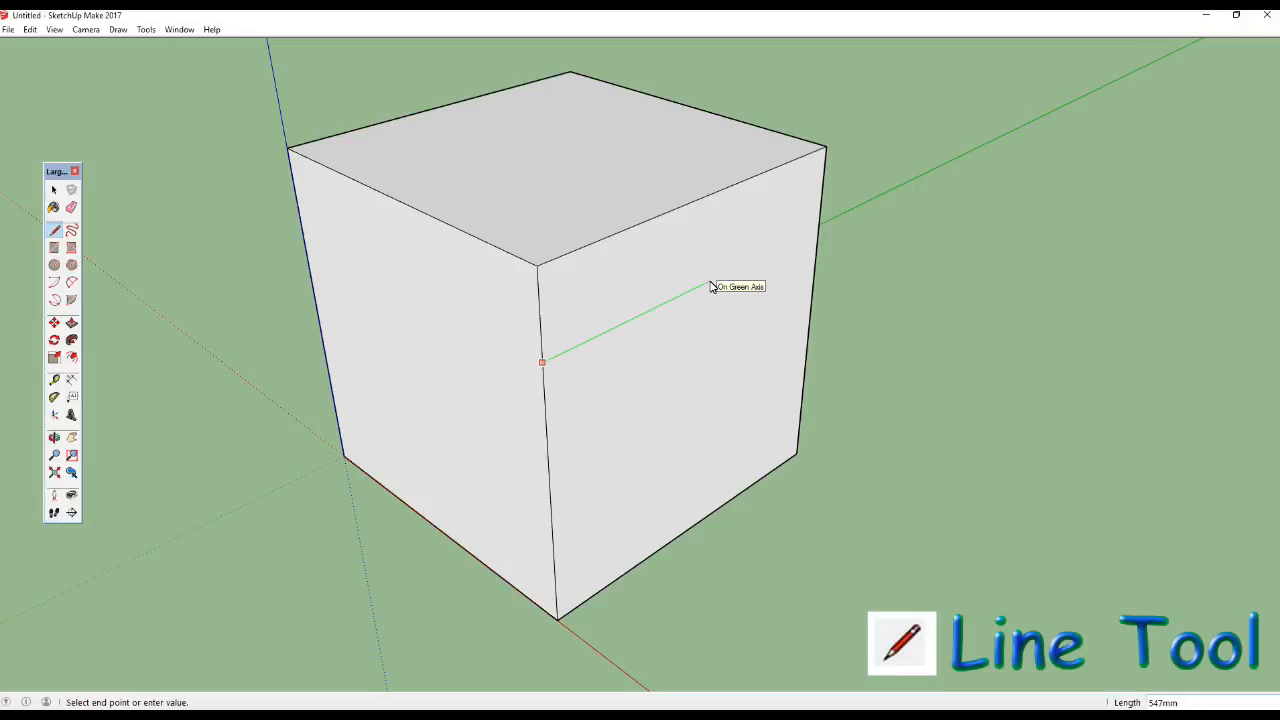
{"action": "type", "text": "1000"}
{"action": "key", "text": "Return"}
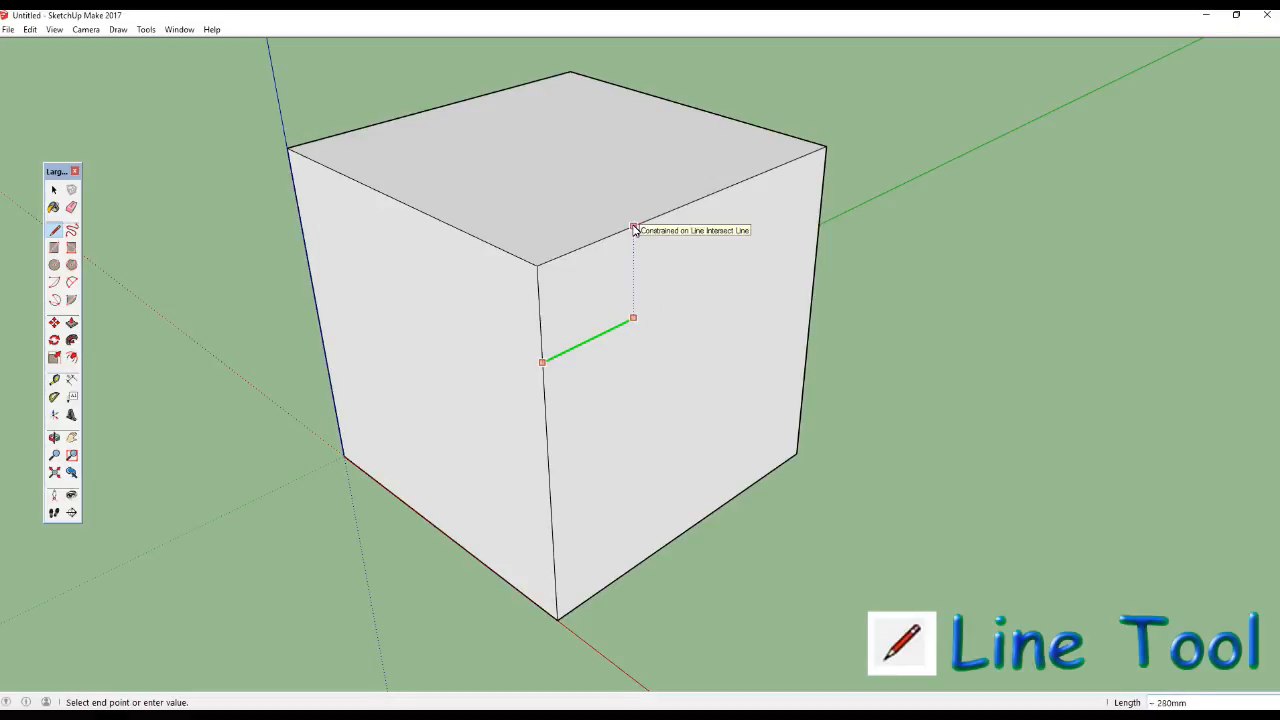
{"action": "left_click", "coordinate": [633, 228]}
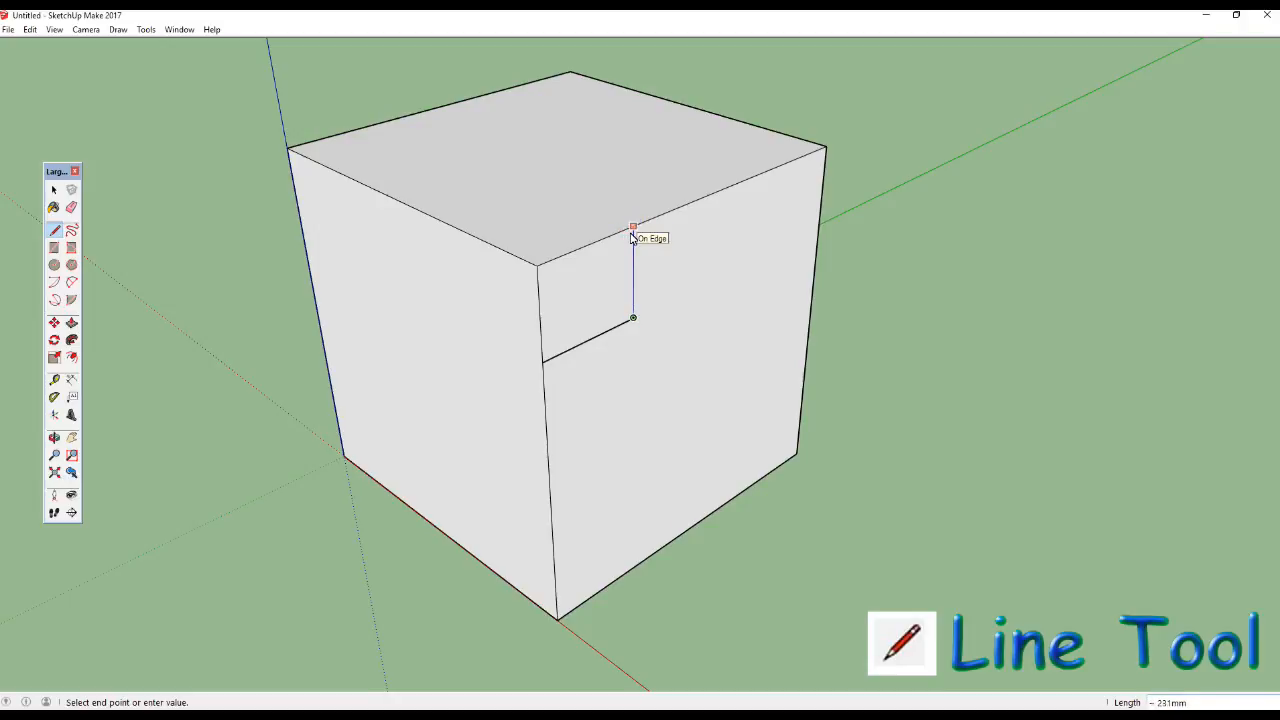
{"action": "left_click", "coordinate": [633, 228]}
{"action": "middle_click_drag", "start_coordinate": [629, 229], "coordinate": [690, 315]}
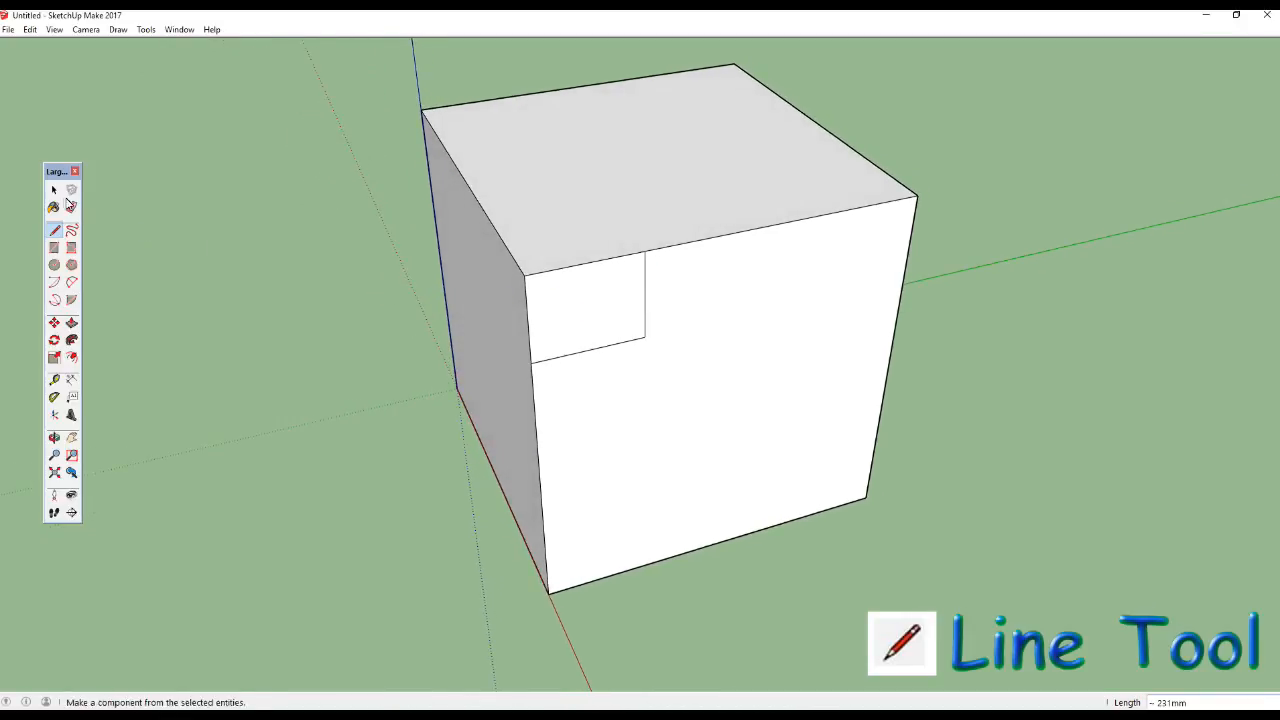
Select the cube's top face.
{"action": "left_click", "coordinate": [54, 191]}
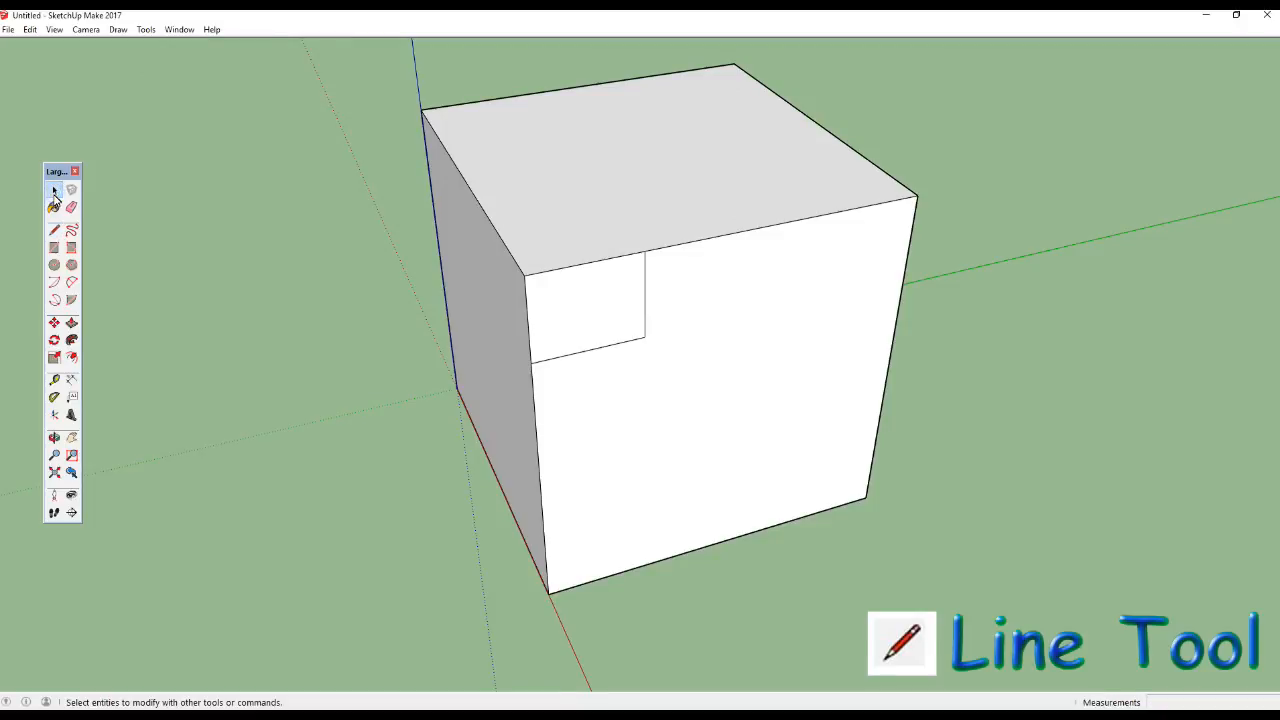
{"action": "middle_click_drag", "start_coordinate": [836, 593], "coordinate": [662, 211]}
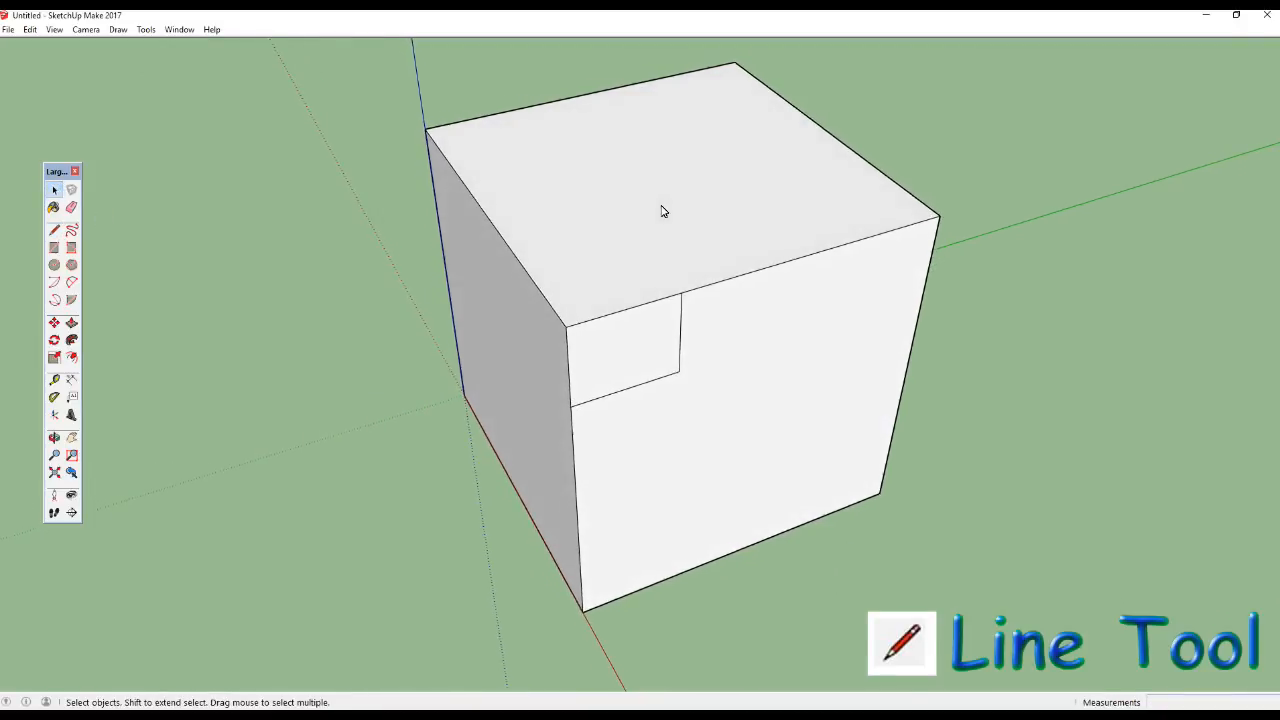
{"action": "left_click", "coordinate": [662, 211]}
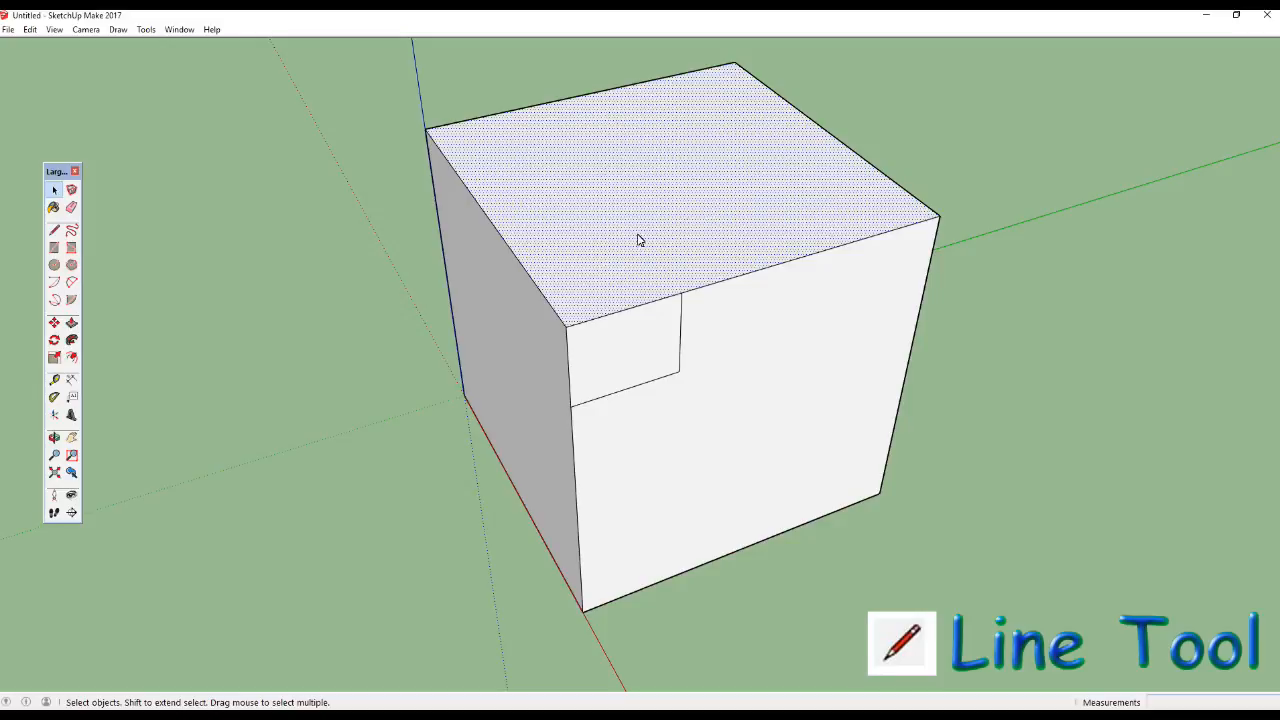
Clear the top-face selection and select the larger region of the cube's divided front face.
{"action": "middle_click_drag", "start_coordinate": [628, 258], "coordinate": [322, 300]}
{"action": "left_click", "coordinate": [316, 288]}
{"action": "middle_click_drag", "start_coordinate": [626, 337], "coordinate": [606, 309]}
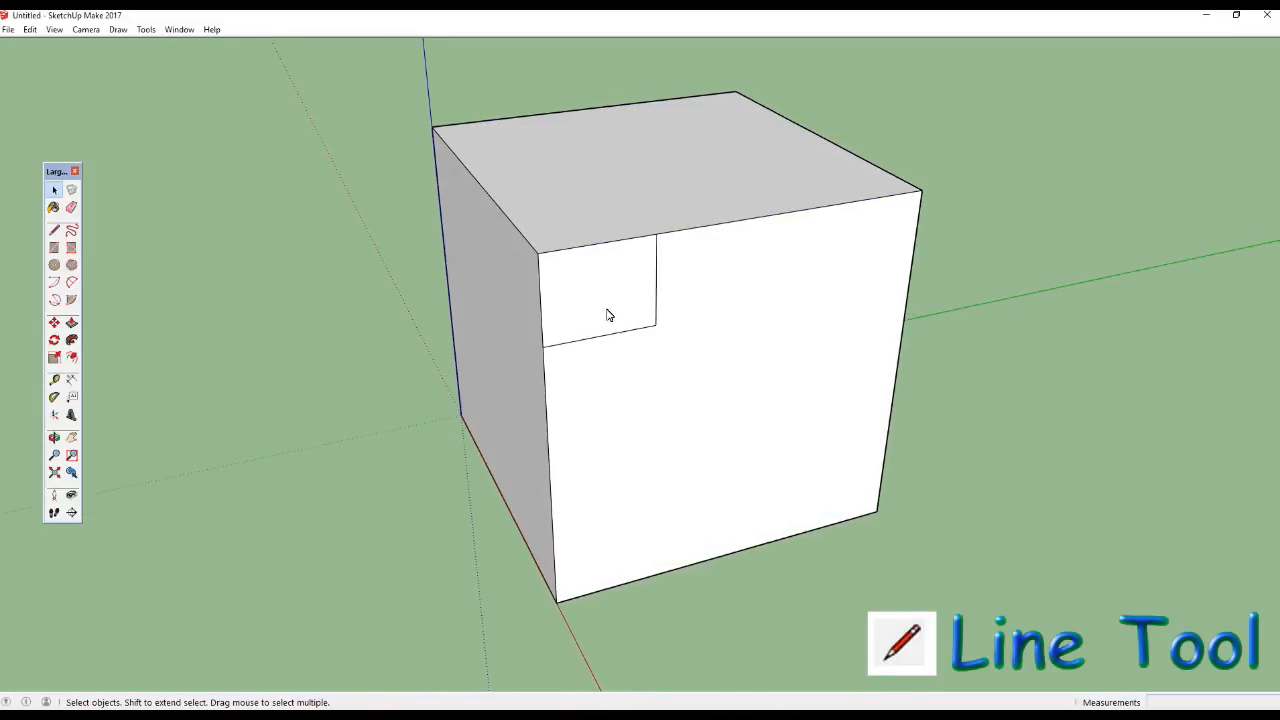
{"action": "left_click", "coordinate": [706, 331]}
{"action": "middle_click_drag", "start_coordinate": [706, 326], "coordinate": [589, 304]}
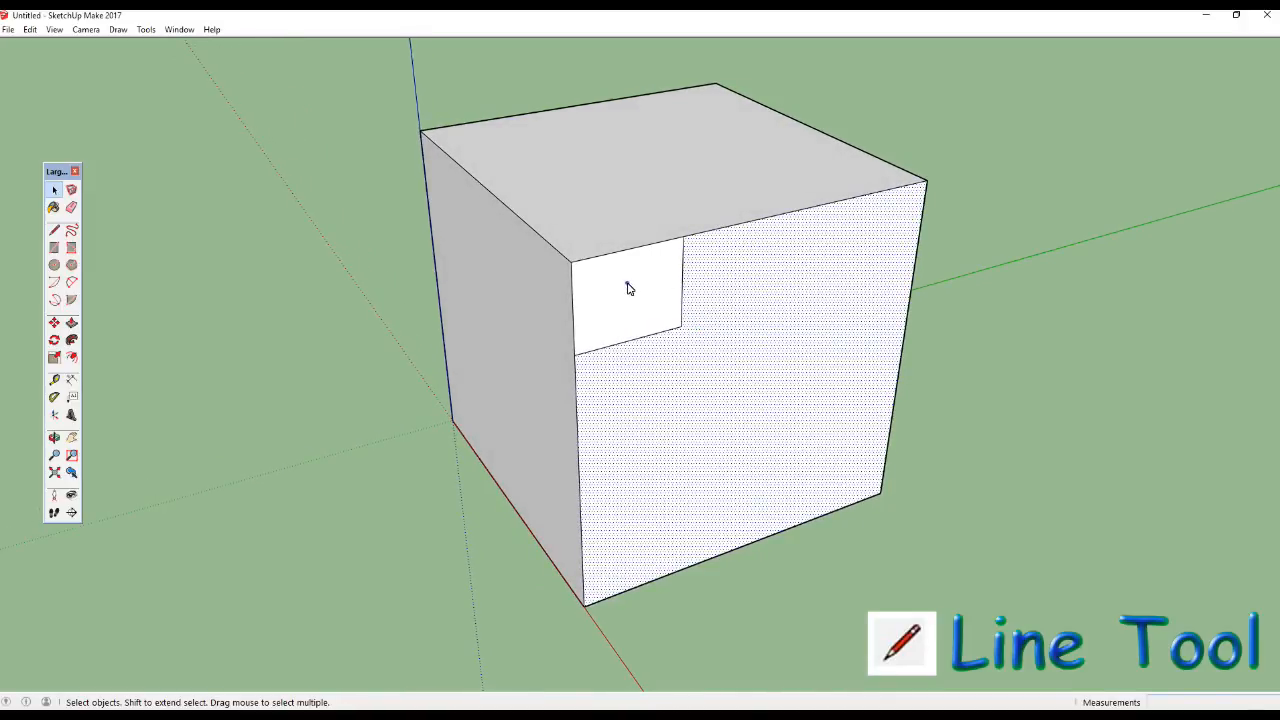
Select the corner rectangle and the larger front region alternately, add both to one selection, and clear it.
{"action": "left_click", "coordinate": [628, 289]}
{"action": "left_click", "coordinate": [678, 378]}
{"action": "left_click", "coordinate": [626, 309]}
{"action": "left_click", "coordinate": [697, 360]}
{"action": "left_click", "coordinate": [638, 313]}
{"action": "left_click", "coordinate": [709, 363]}
{"action": "left_click", "coordinate": [630, 305], "text": "shift"}
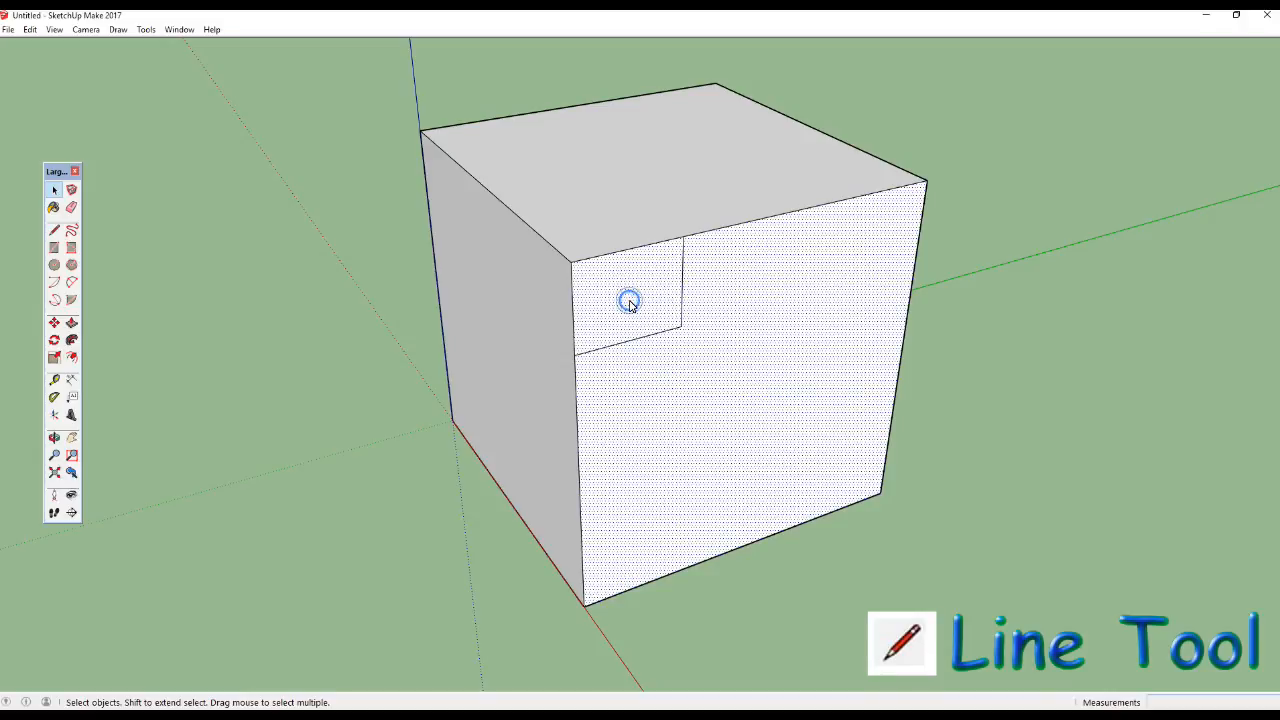
{"action": "left_click", "coordinate": [986, 308]}
Switch the selection between the two front-face regions again, ending on the corner rectangle, and deselect everything.
{"action": "left_click", "coordinate": [623, 302]}
{"action": "left_click", "coordinate": [755, 369]}
{"action": "left_click", "coordinate": [648, 309]}
{"action": "left_click", "coordinate": [757, 353]}
{"action": "left_click", "coordinate": [642, 303]}
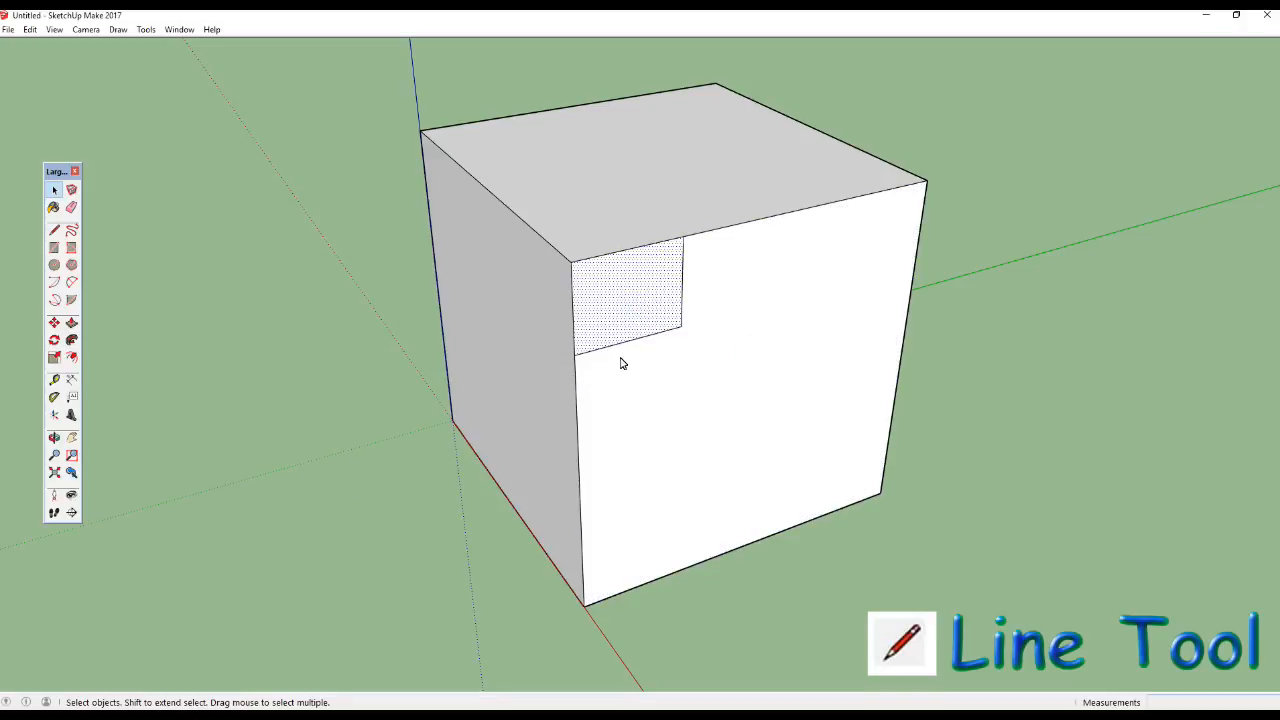
{"action": "left_click", "coordinate": [1071, 362]}
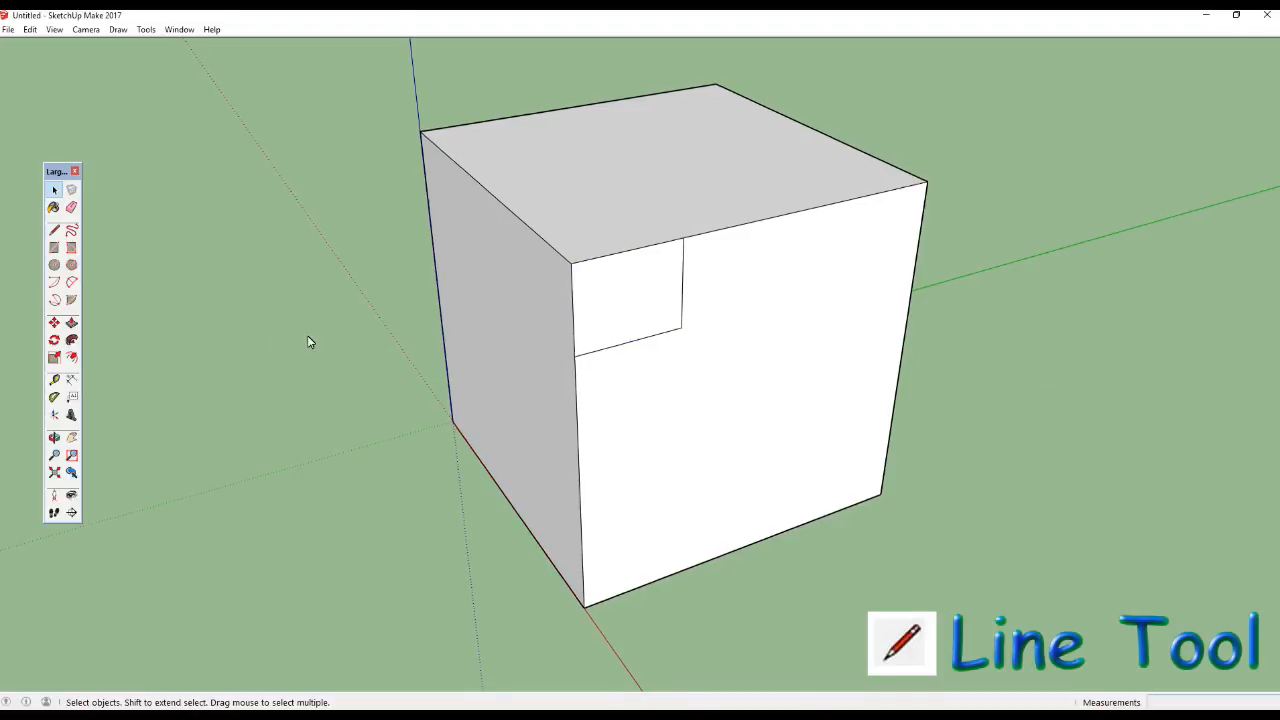
Erase the two inner edges of the corner rectangle to merge the cube's front face, and return to the Select tool.
{"action": "left_click", "coordinate": [71, 210]}
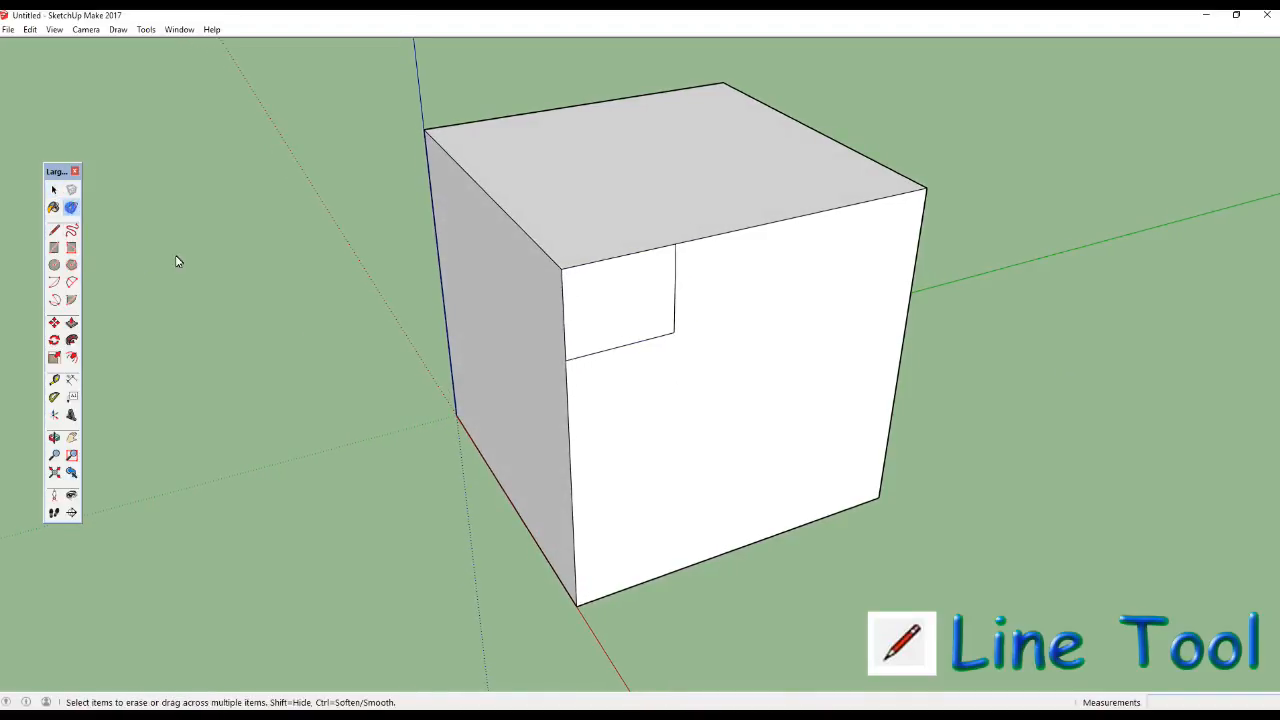
{"action": "left_click_drag", "start_coordinate": [611, 328], "coordinate": [663, 350]}
{"action": "left_click", "coordinate": [656, 316]}
{"action": "left_click", "coordinate": [54, 190]}
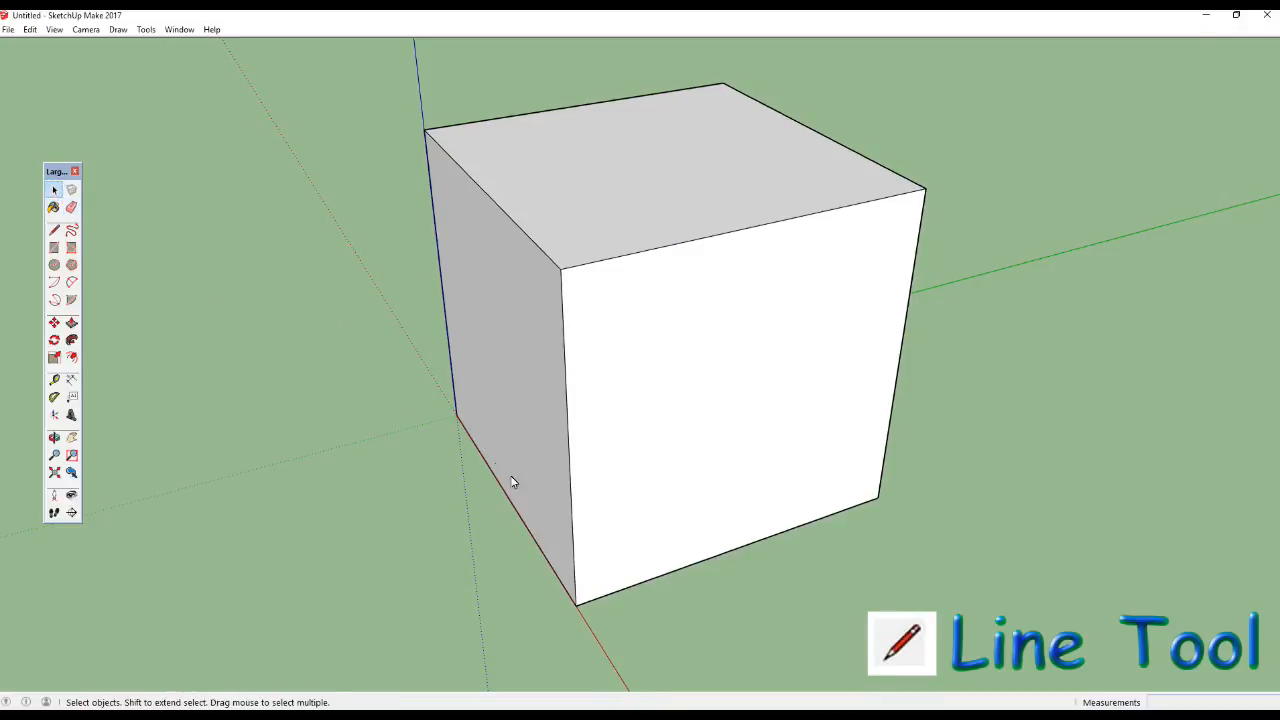
Draw a short wavy line with the Freehand tool on the ground beside the cube's front face.
{"action": "middle_click_drag", "start_coordinate": [925, 585], "coordinate": [901, 418]}
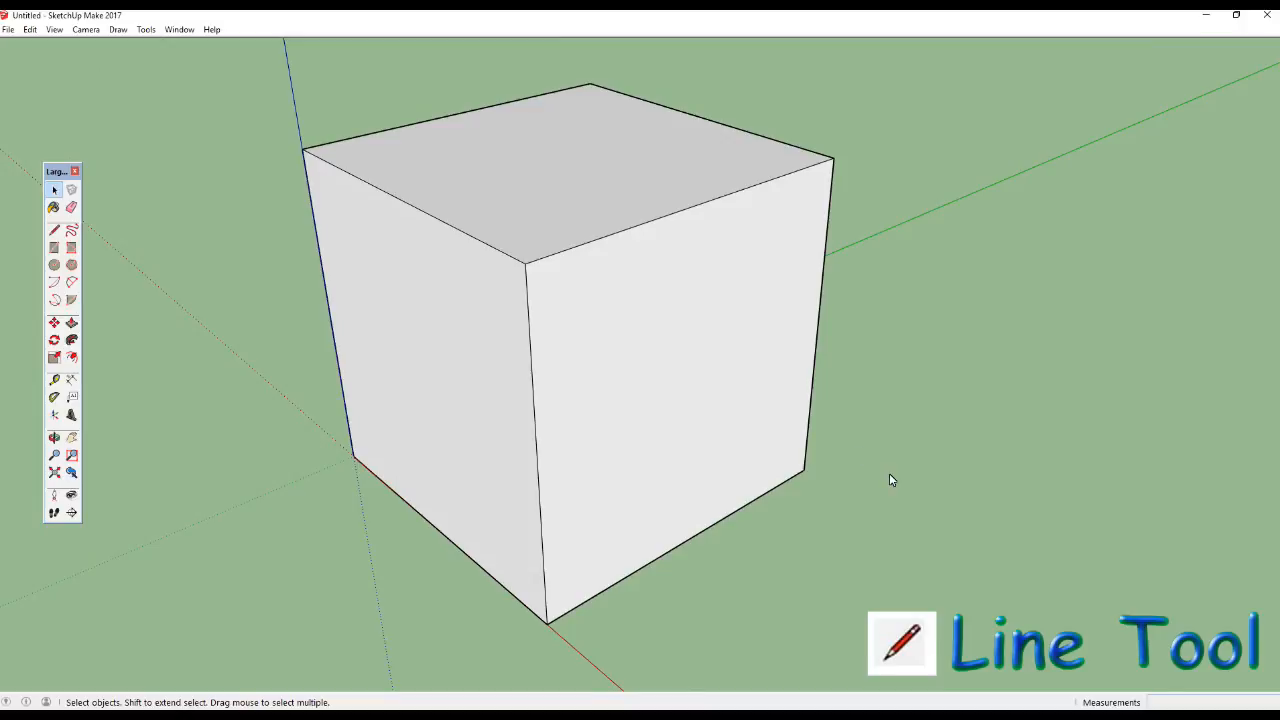
{"action": "middle_click_drag", "start_coordinate": [909, 465], "coordinate": [921, 433]}
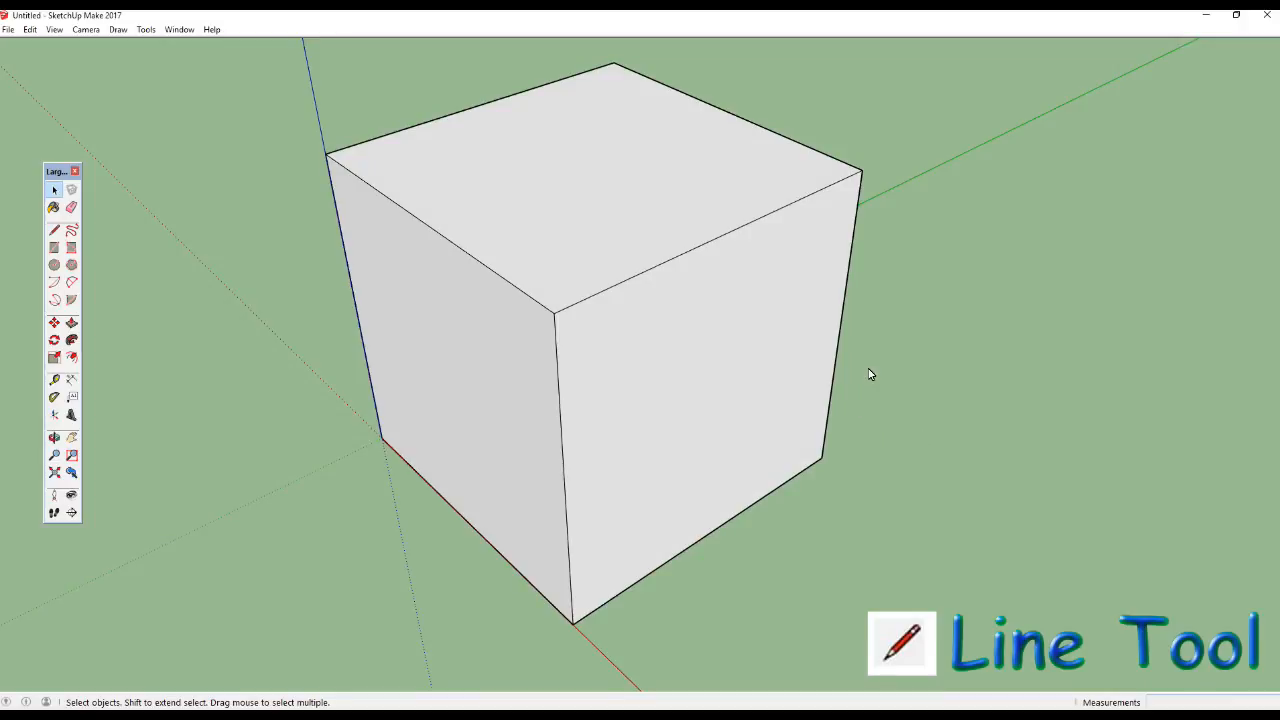
{"action": "left_click", "coordinate": [71, 229]}
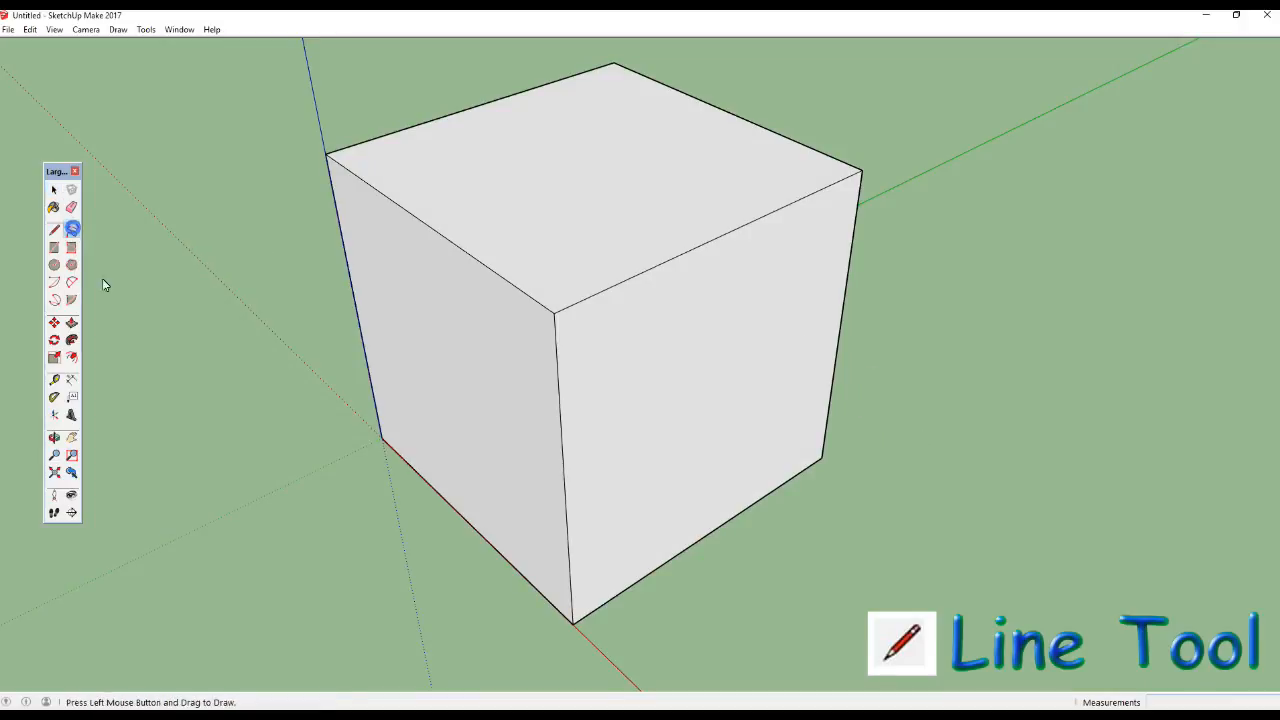
{"action": "mouse_move", "coordinate": [603, 532]}
{"action": "middle_mouse_down"}
{"action": "mouse_move", "coordinate": [695, 530]}
{"action": "mouse_move", "coordinate": [689, 544]}
{"action": "middle_mouse_up"}
{"action": "left_click_drag", "start_coordinate": [722, 564], "coordinate": [828, 544]}
{"action": "left_click_drag", "start_coordinate": [914, 514], "coordinate": [937, 502]}
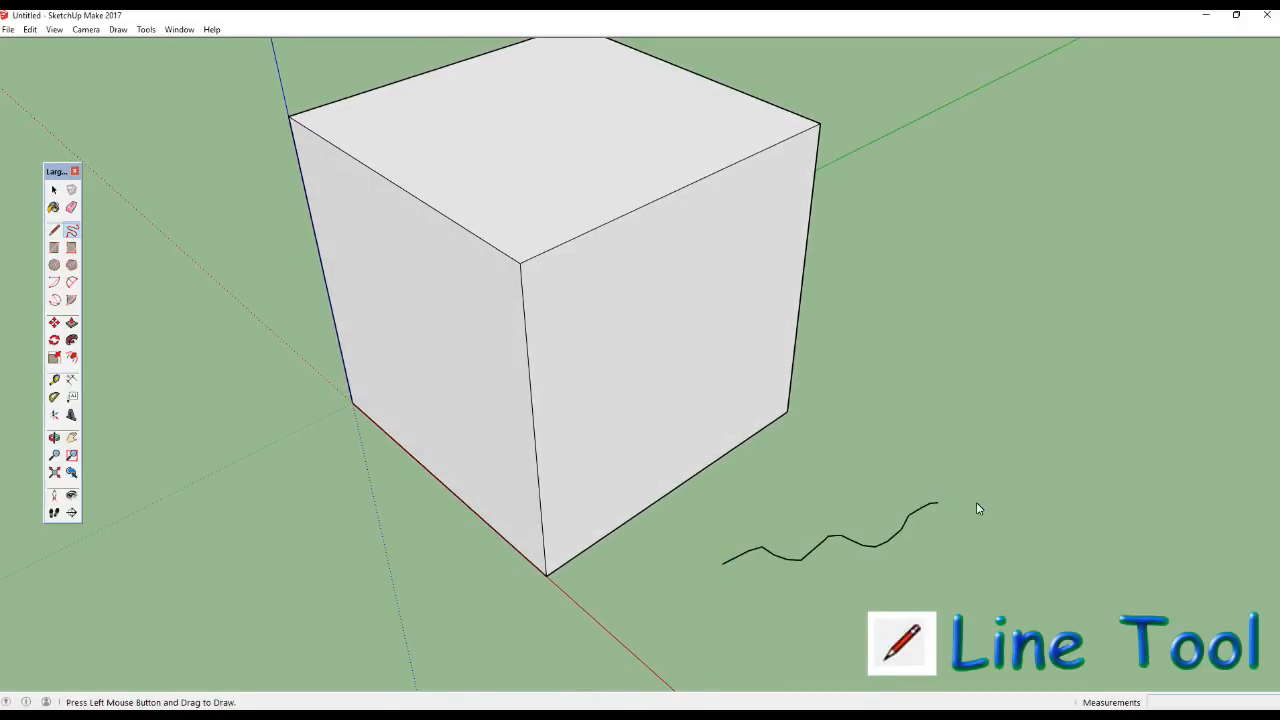
Draw a longer freehand curve beside the cube that loops across itself to enclose a face and trails toward the front, and leave the tool.
{"action": "middle_click_drag", "start_coordinate": [917, 414], "coordinate": [894, 437]}
{"action": "left_click_drag", "start_coordinate": [897, 434], "coordinate": [996, 426]}
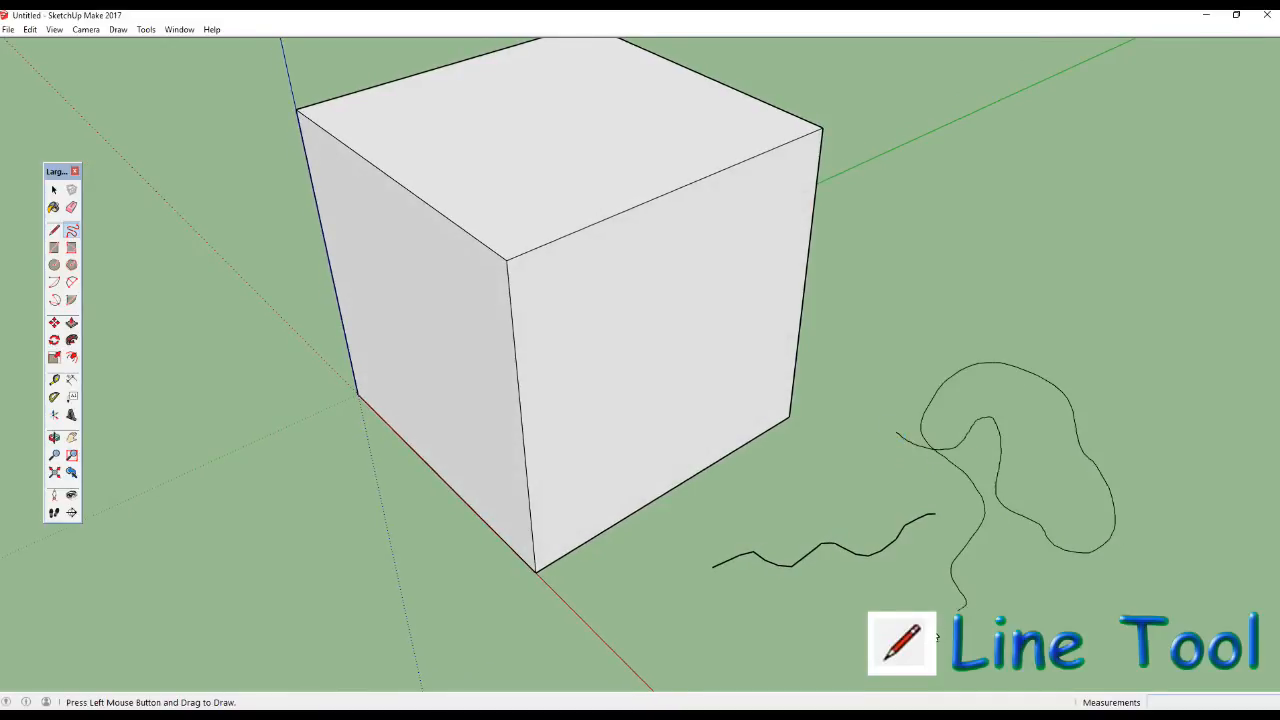
{"action": "left_click_drag", "start_coordinate": [812, 601], "coordinate": [791, 612]}
{"action": "mouse_move", "coordinate": [848, 491]}
{"action": "middle_mouse_down"}
{"action": "mouse_move", "coordinate": [891, 457]}
{"action": "mouse_move", "coordinate": [766, 480]}
{"action": "mouse_move", "coordinate": [830, 470]}
{"action": "middle_mouse_up"}
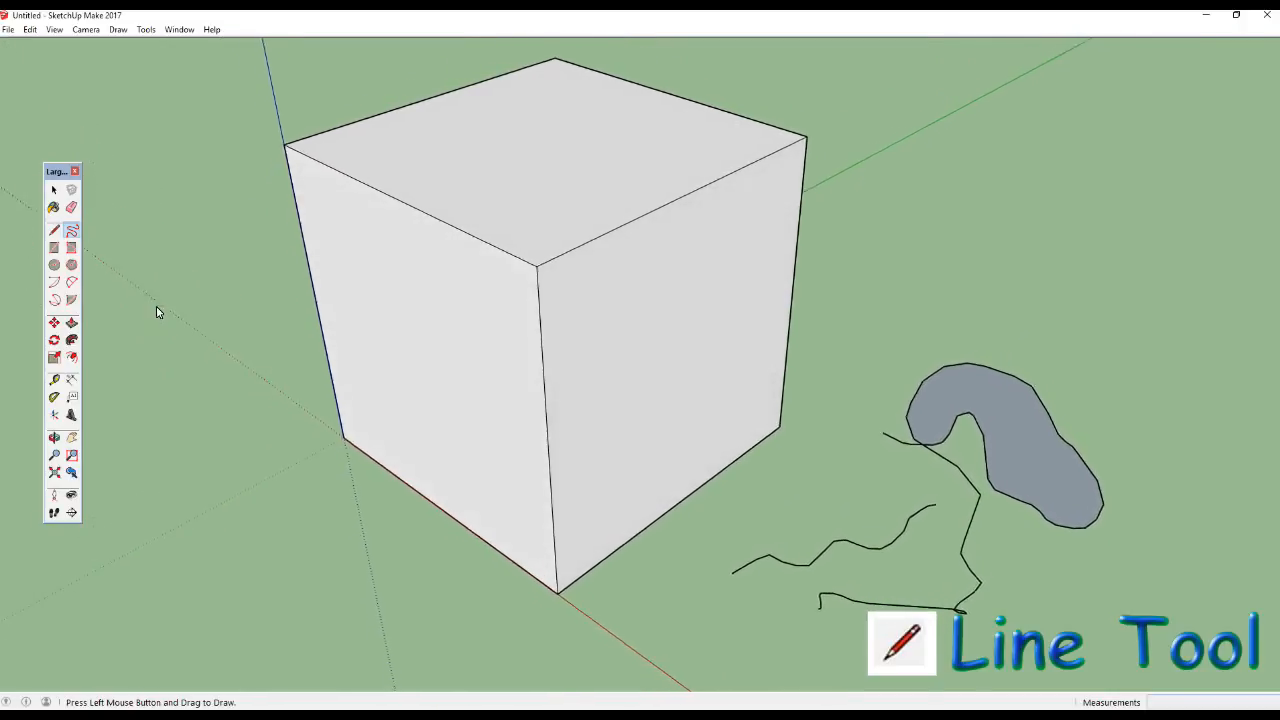
{"action": "left_click", "coordinate": [54, 189]}
{"action": "middle_click_drag", "start_coordinate": [286, 437], "coordinate": [329, 457]}
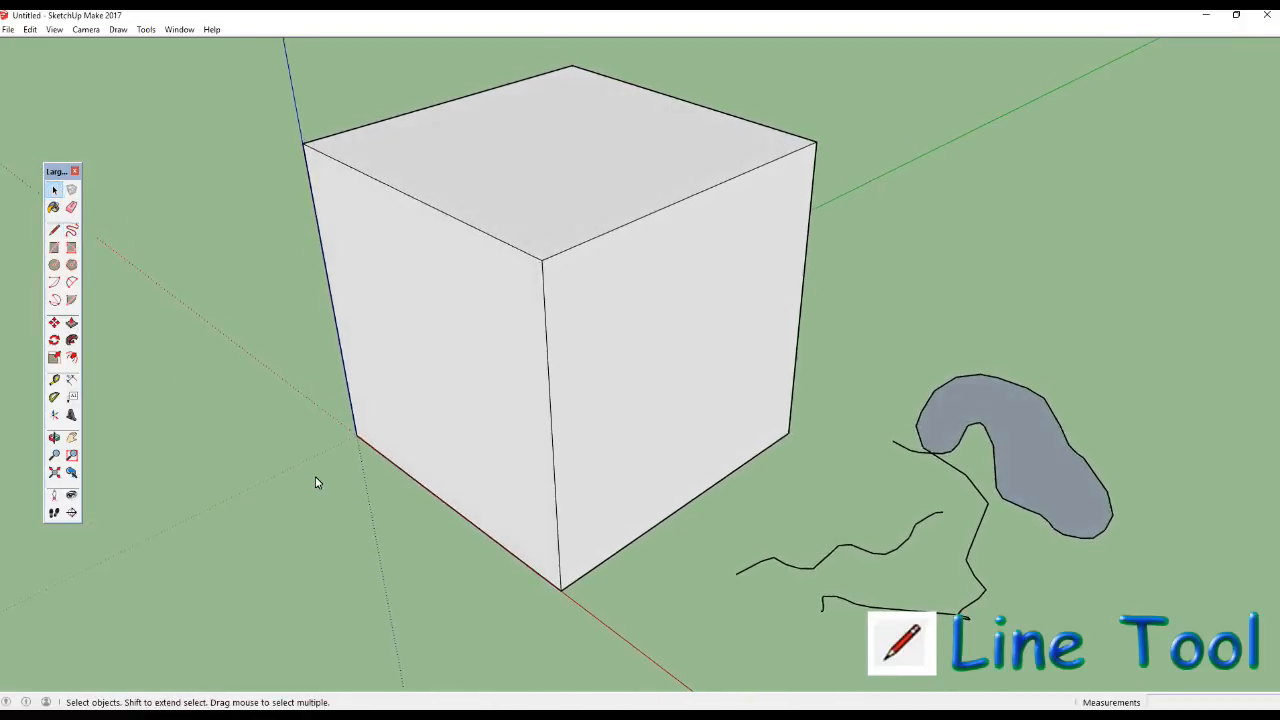
{"action": "middle_click_drag", "start_coordinate": [557, 486], "coordinate": [555, 480]}
{"action": "middle_click_drag", "start_coordinate": [503, 426], "coordinate": [557, 455]}
{"action": "middle_click_drag", "start_coordinate": [711, 486], "coordinate": [669, 495]}
{"action": "middle_click_drag", "start_coordinate": [486, 387], "coordinate": [275, 352]}
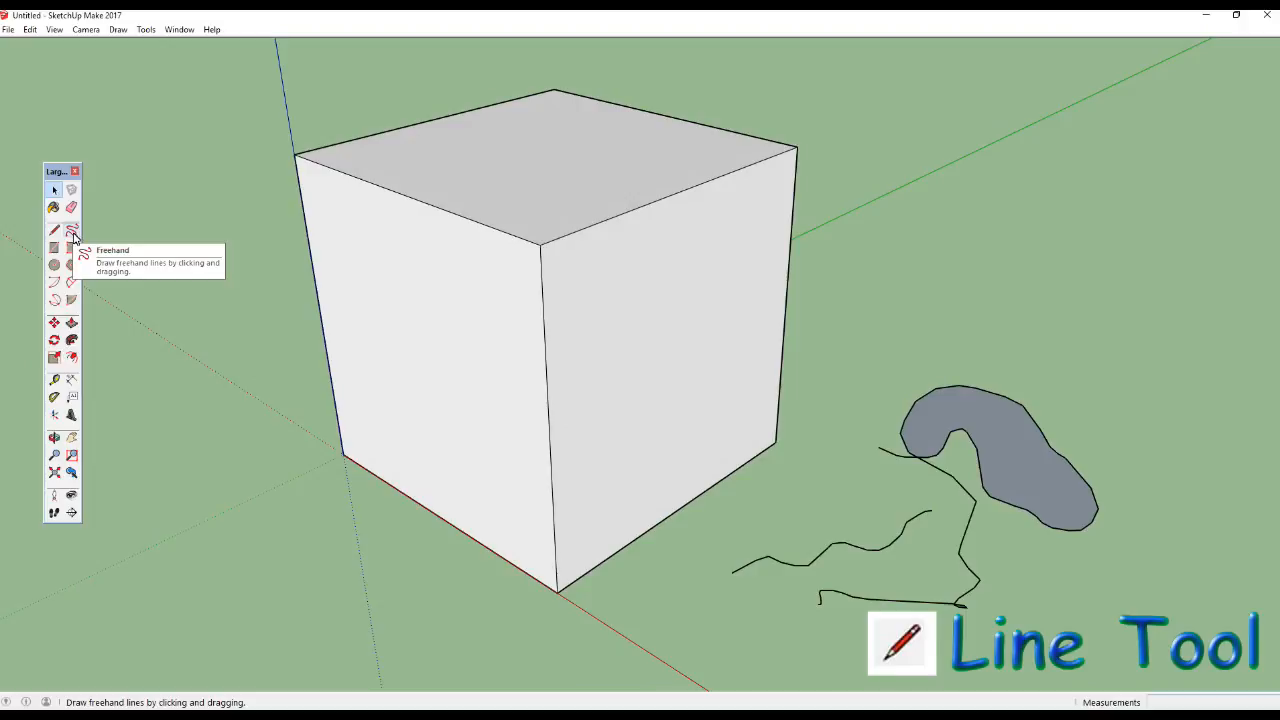
{"action": "middle_click_drag", "start_coordinate": [203, 307], "coordinate": [192, 232]}
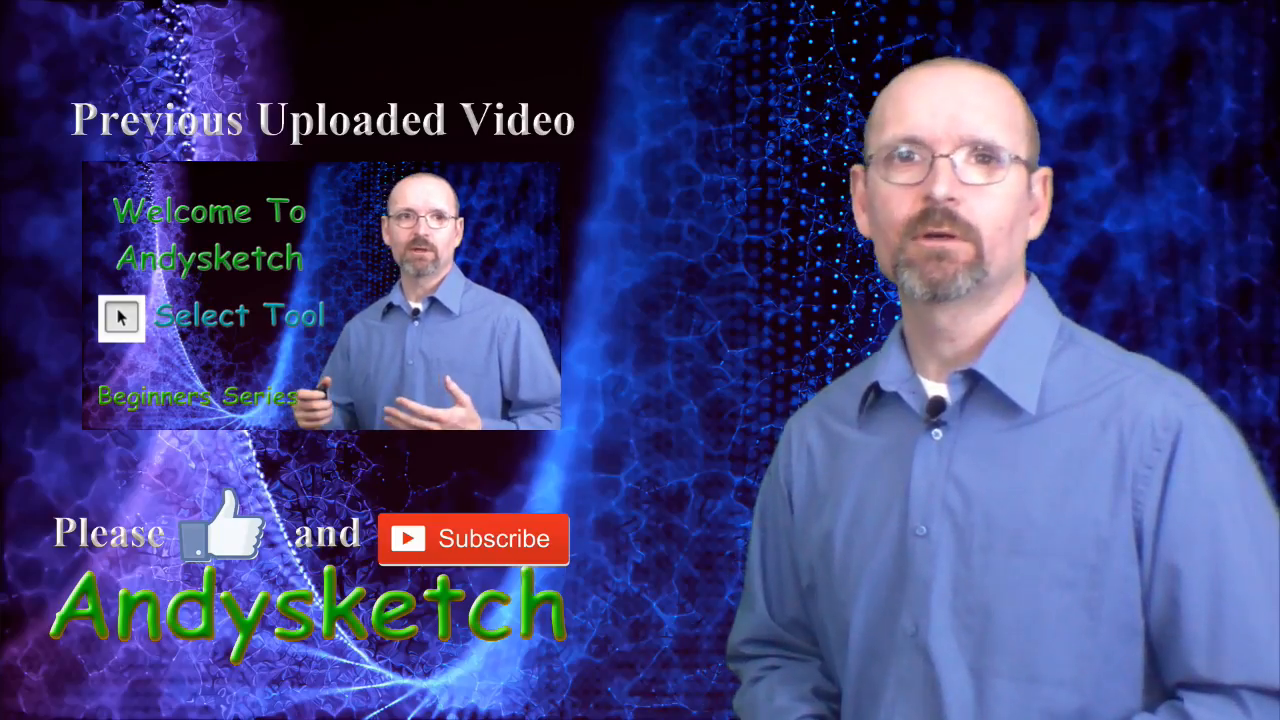